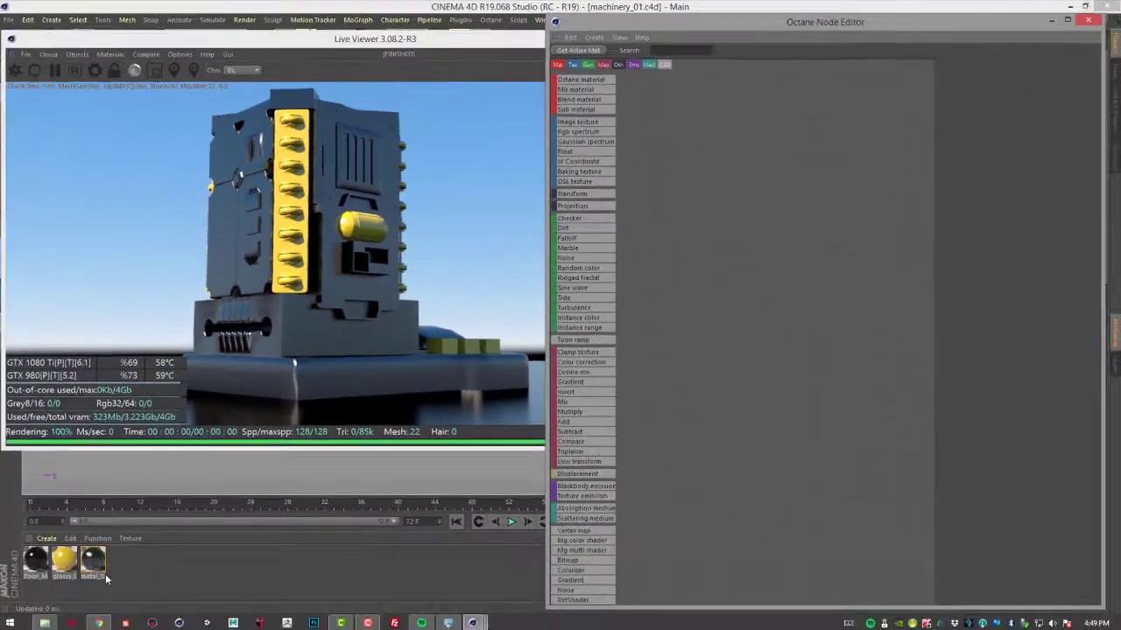
Select the metal_01 material so its graph loads in the Octane Node Editor
left_click(94, 560)
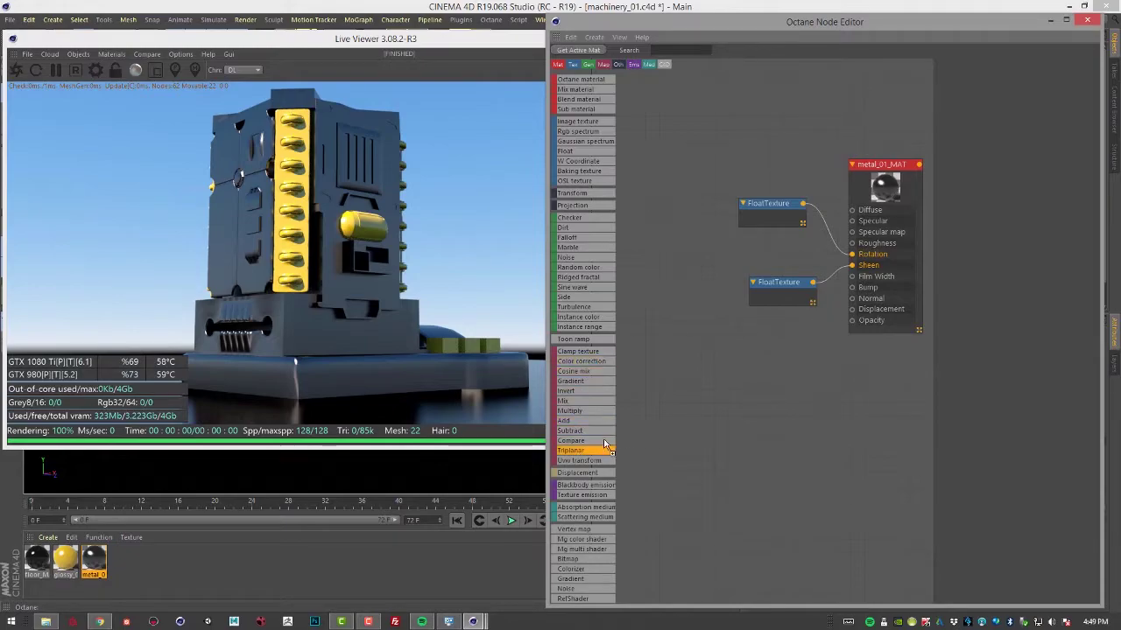
Drop Triplanar and Uvw Transform nodes into metal_01_MAT and arrange them beside the FloatTexture nodes
left_click_drag(680, 306, 681, 308)
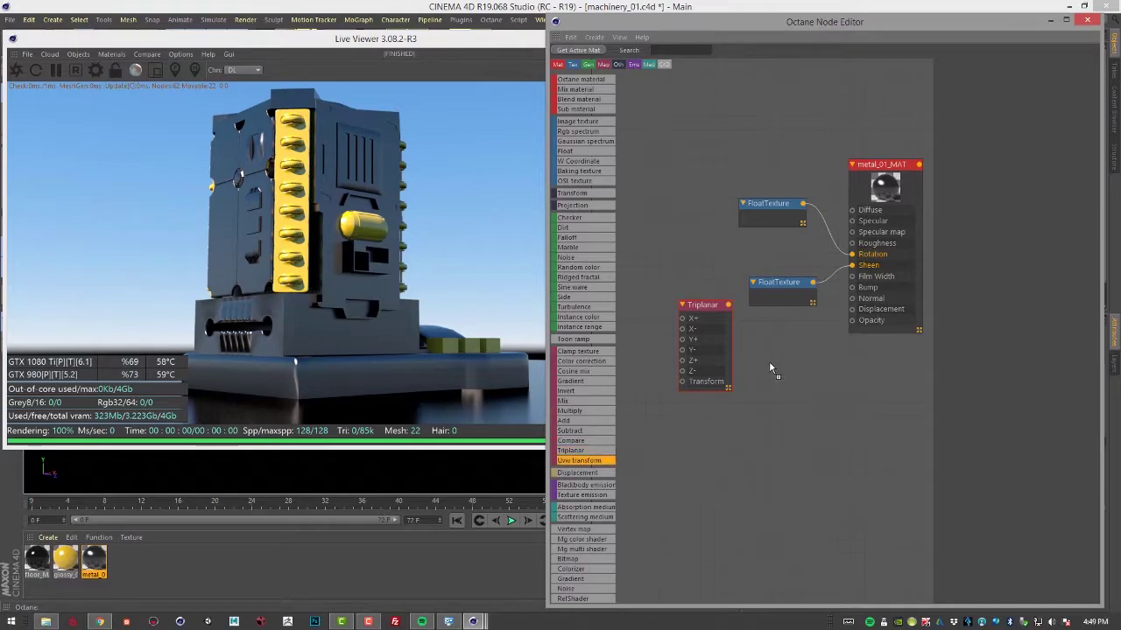
left_click_drag(770, 368, 771, 368)
left_click_drag(702, 305, 686, 517)
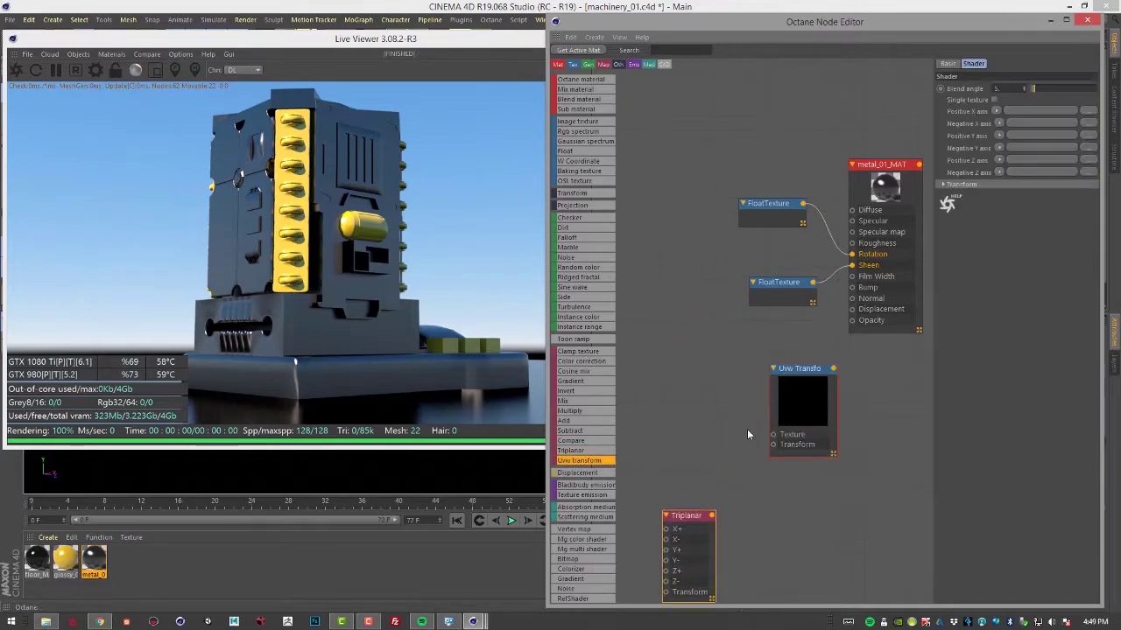
left_click_drag(792, 368, 731, 336)
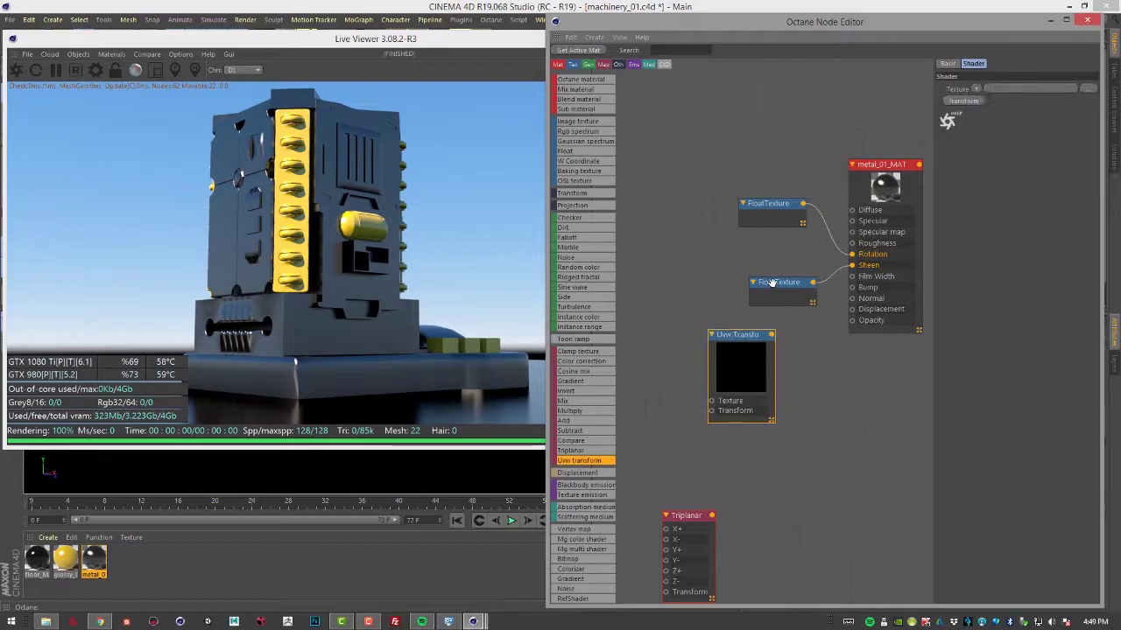
left_click_drag(772, 283, 701, 242)
left_click_drag(758, 206, 705, 202)
left_click_drag(743, 332, 744, 312)
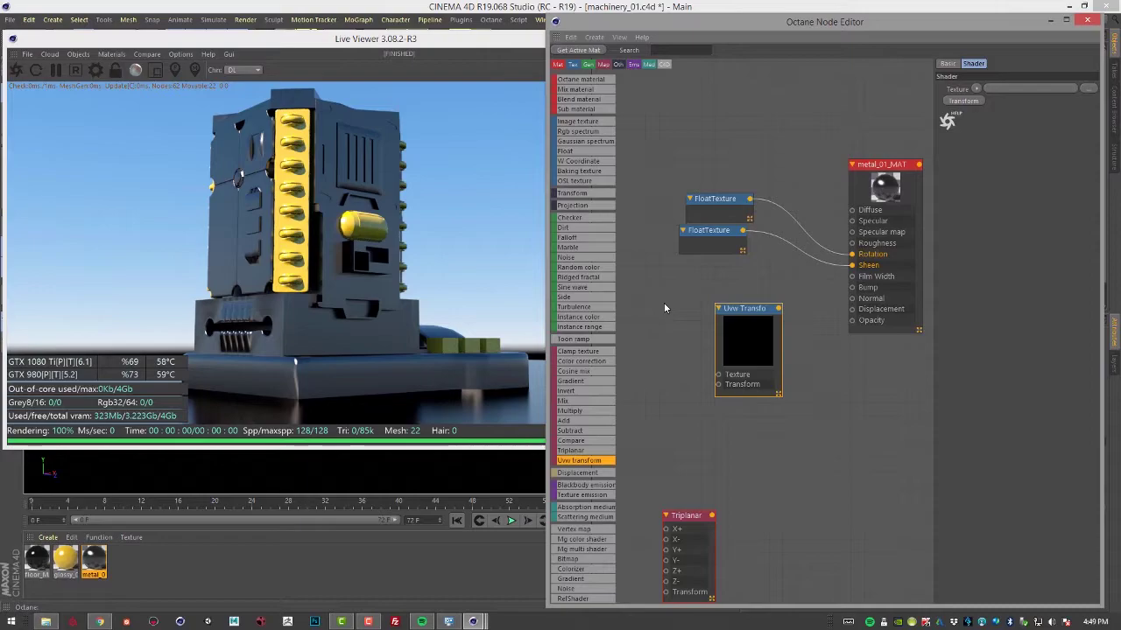
left_click_drag(759, 310, 755, 326)
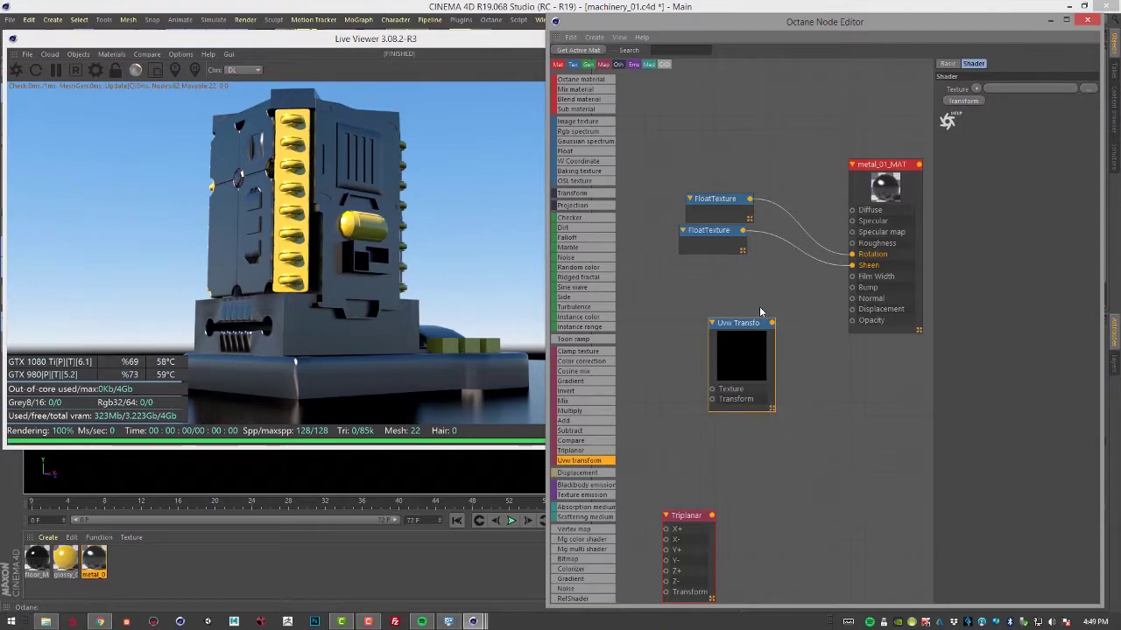
left_click_drag(743, 323, 761, 316)
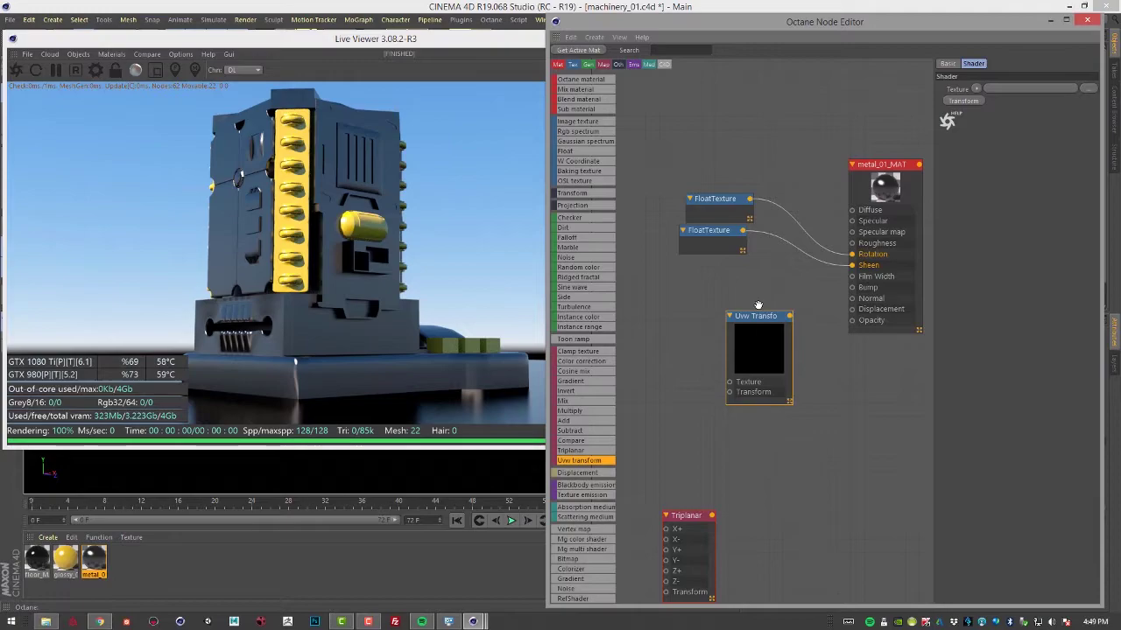
Add an Image Texture node set to Float type and load panel_06_bump.png into it
left_click_drag(572, 122, 668, 305)
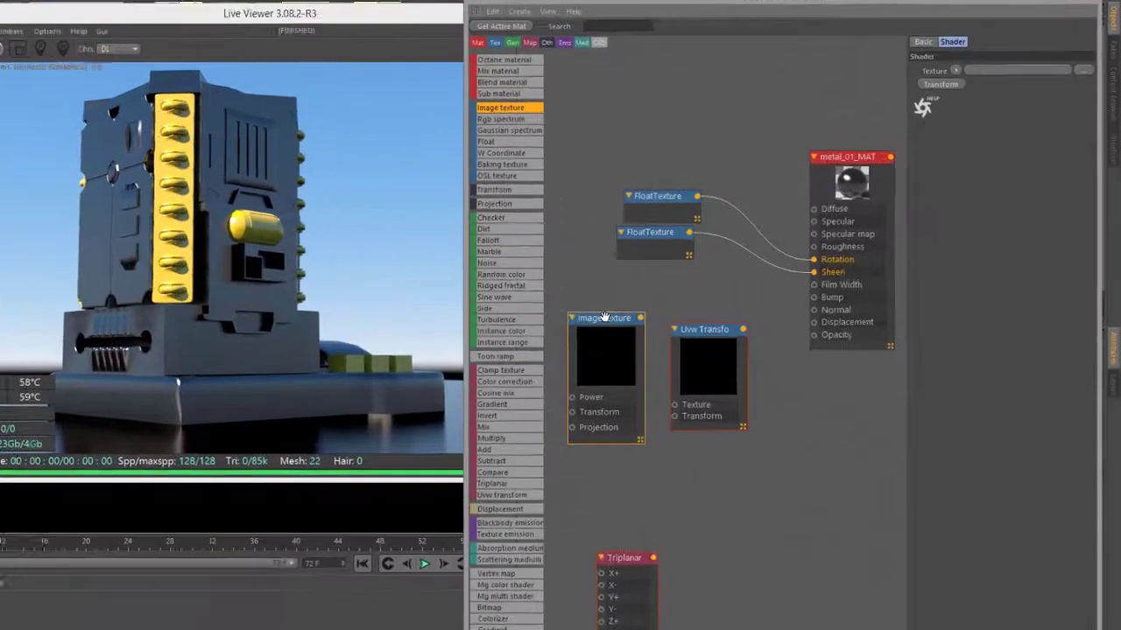
left_click(604, 317)
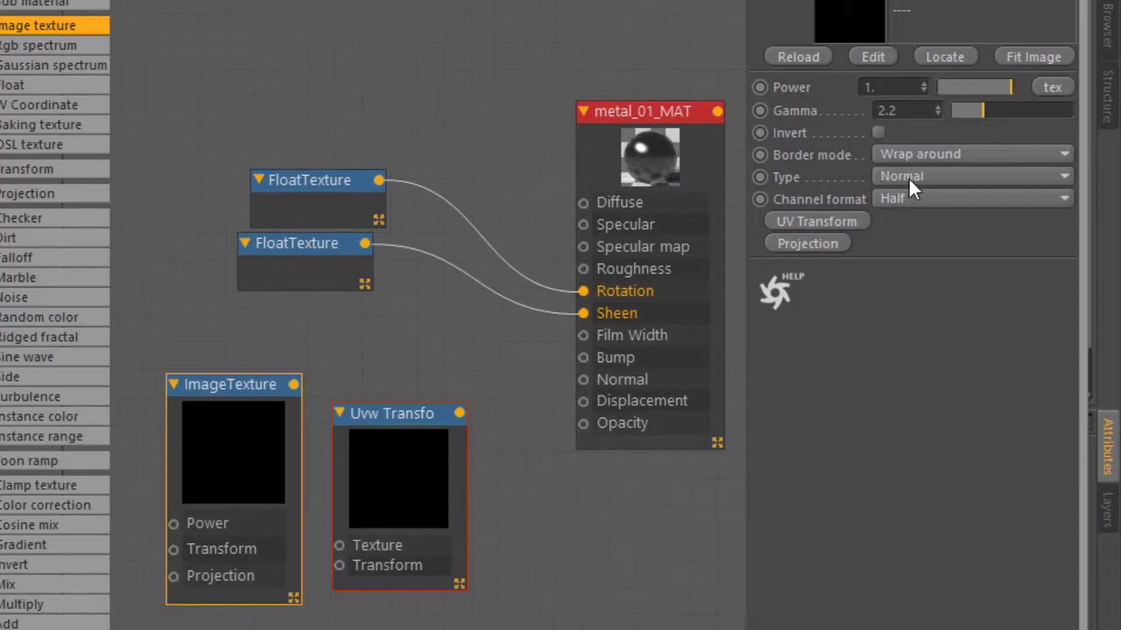
left_click(908, 175)
left_click(909, 222)
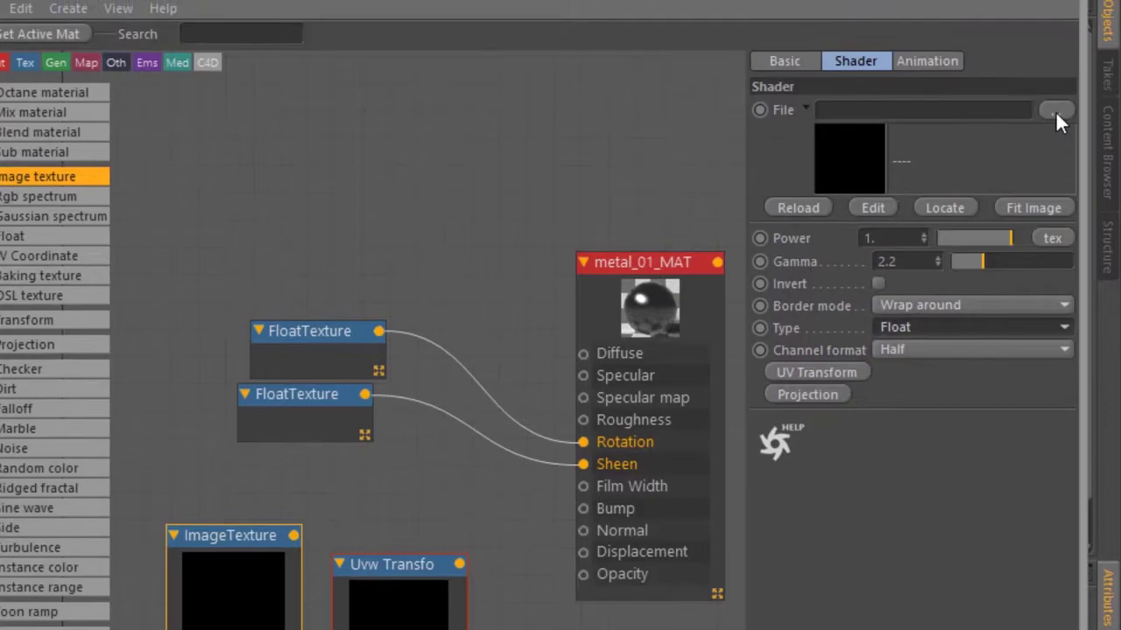
left_click(1055, 110)
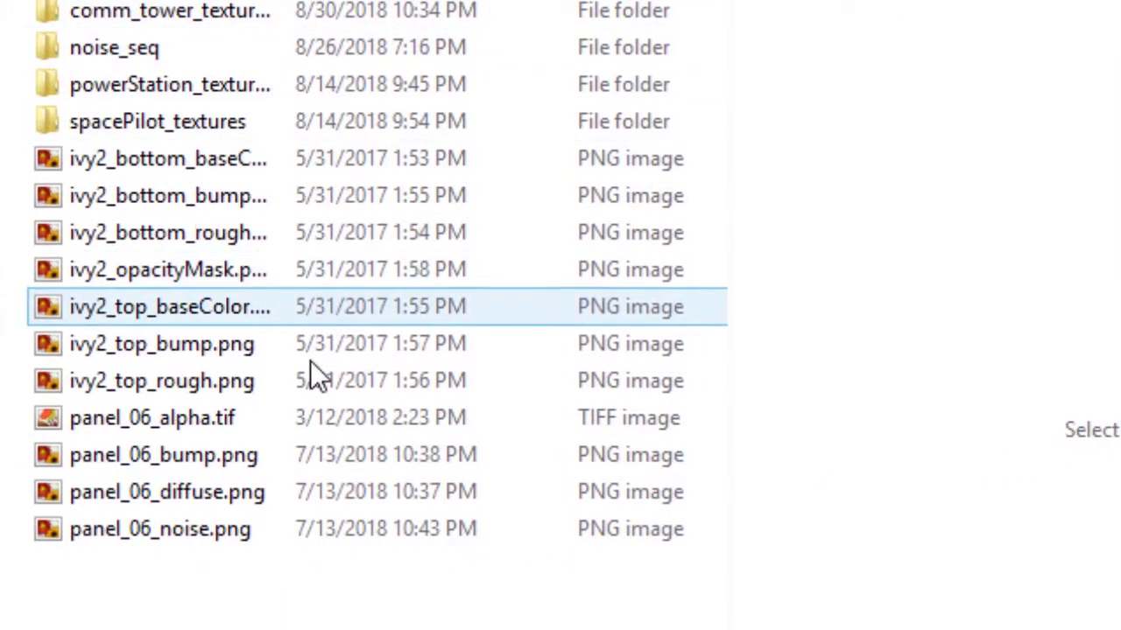
left_click(218, 459)
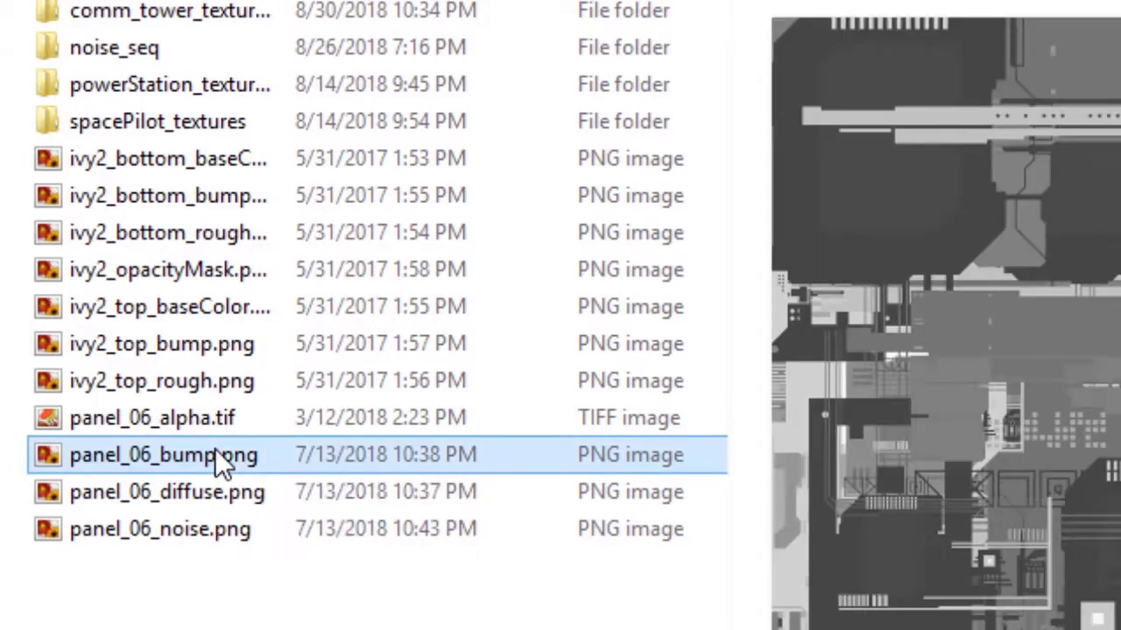
scroll(305, 272, "right", 1)
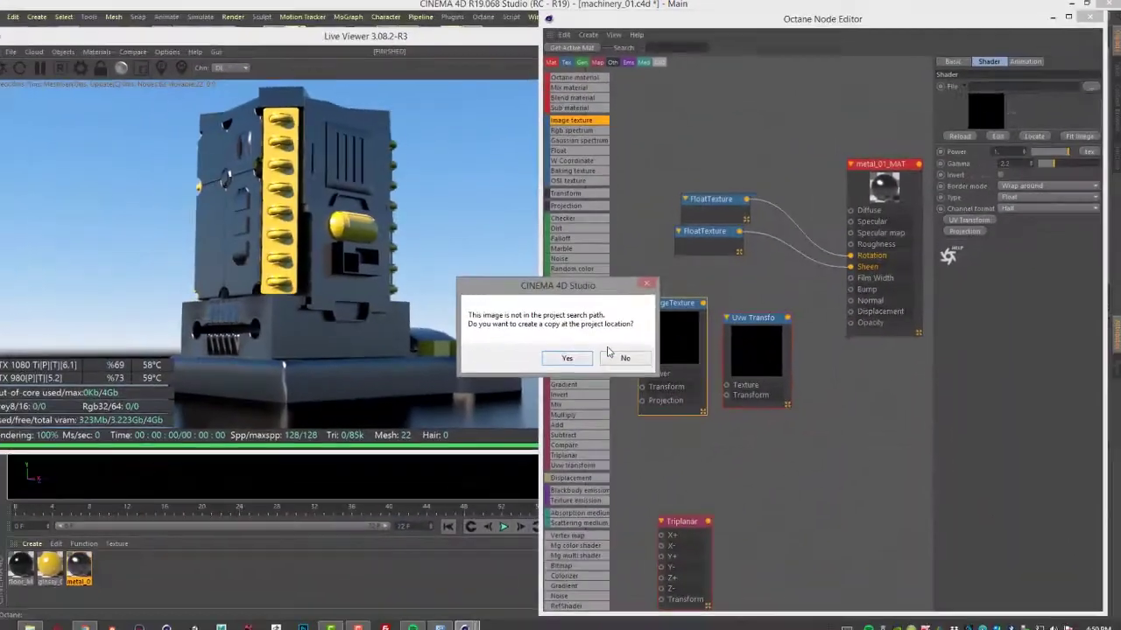
Copy the image into the project and wire the ImageTexture into metal_01_MAT's Bump input
left_click(573, 356)
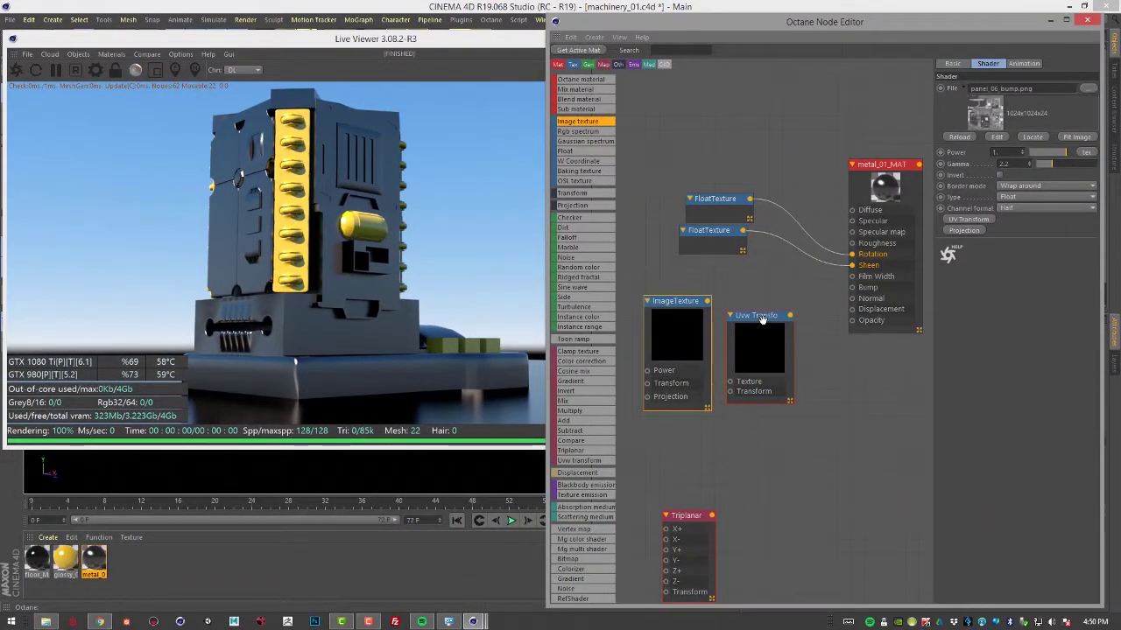
left_click_drag(762, 320, 773, 305)
left_click_drag(676, 302, 683, 322)
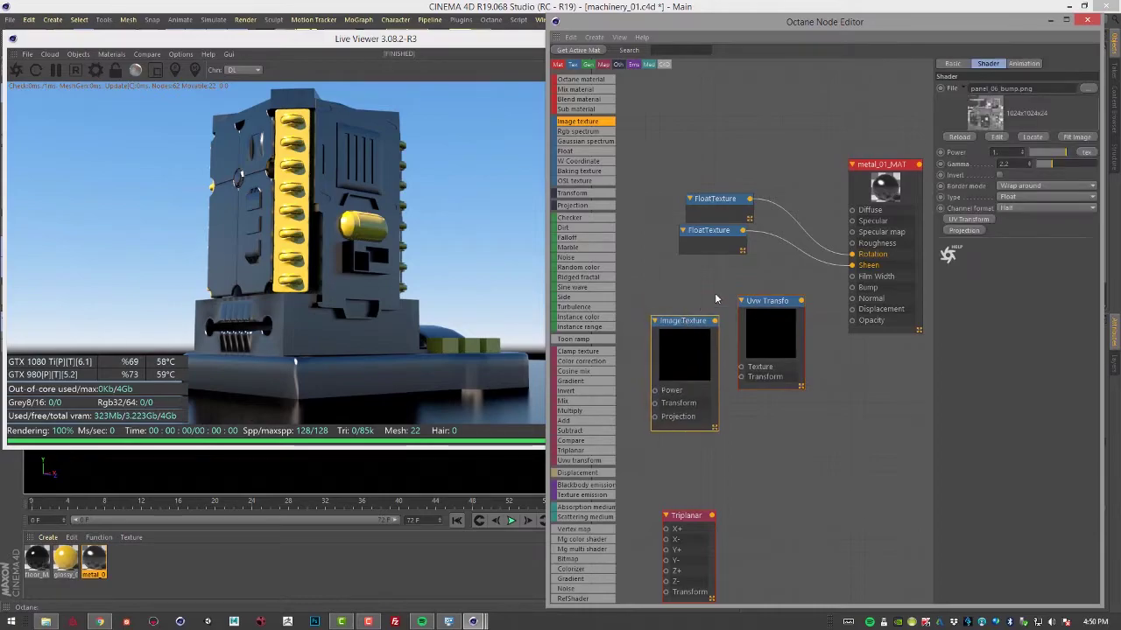
left_click_drag(771, 300, 785, 404)
left_click_drag(714, 321, 852, 288)
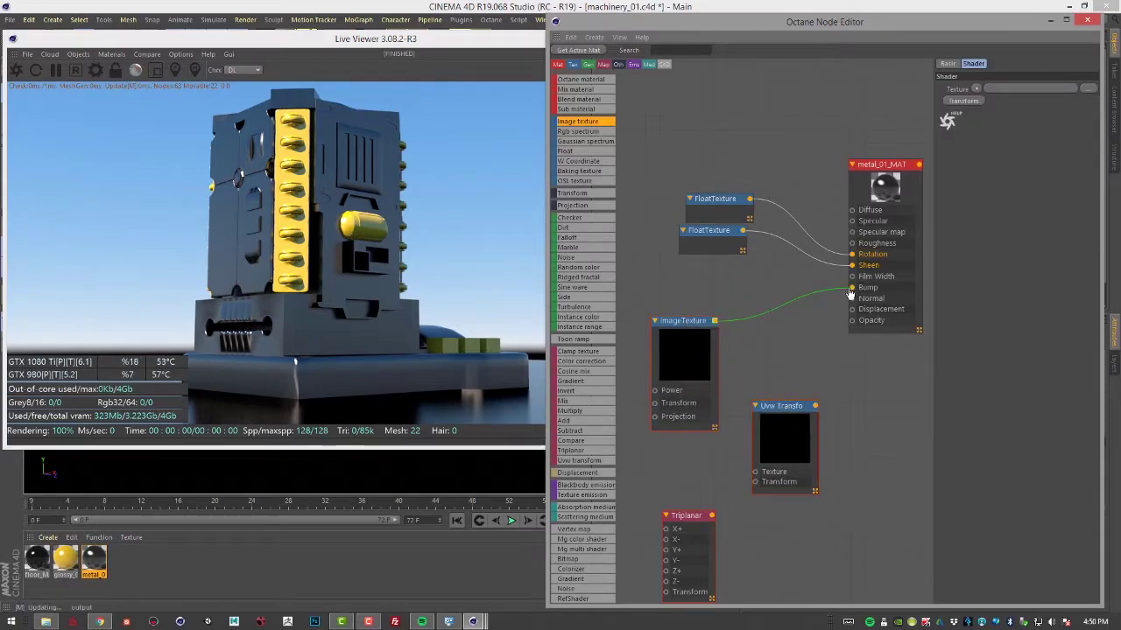
Restart the live render and orbit the camera to check the panel relief on the metal
left_click(17, 72)
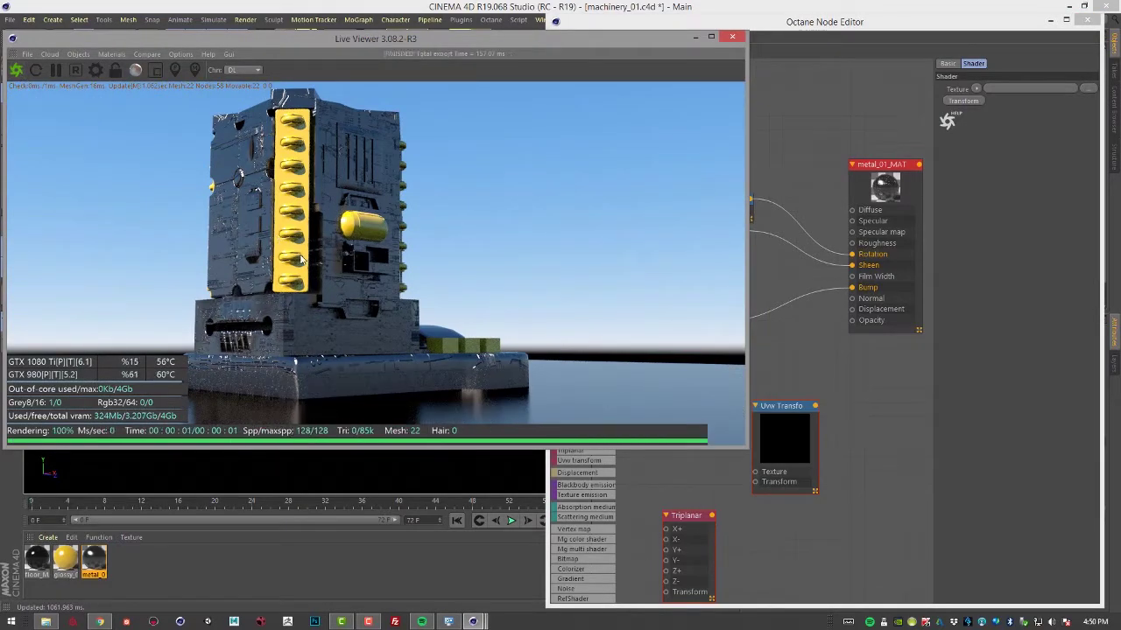
right_click_drag(300, 260, 440, 285)
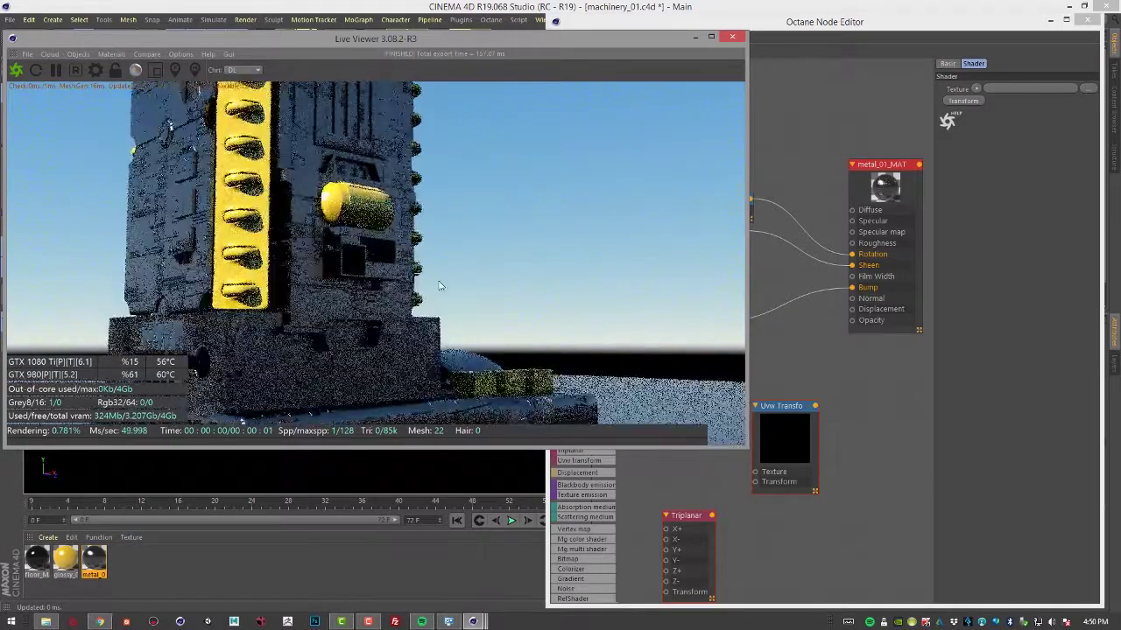
left_click_drag(441, 286, 282, 286)
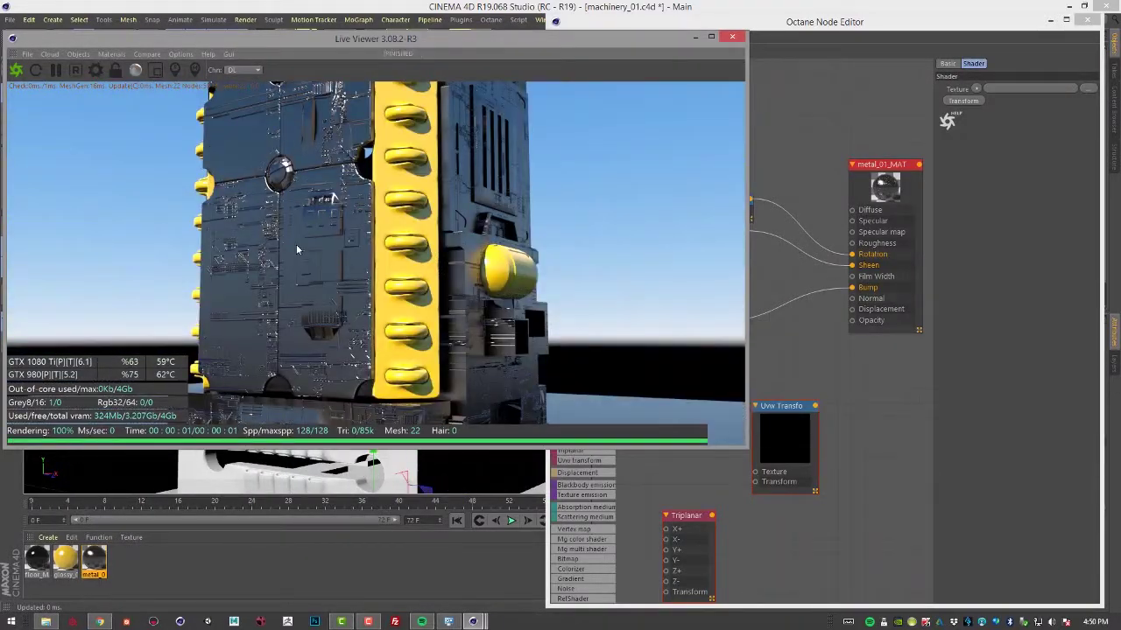
Add a Mix Texture node and feed the bump ImageTexture into its Texture1 input
left_click(821, 31)
left_click_drag(366, 43, 229, 39)
left_click(715, 39)
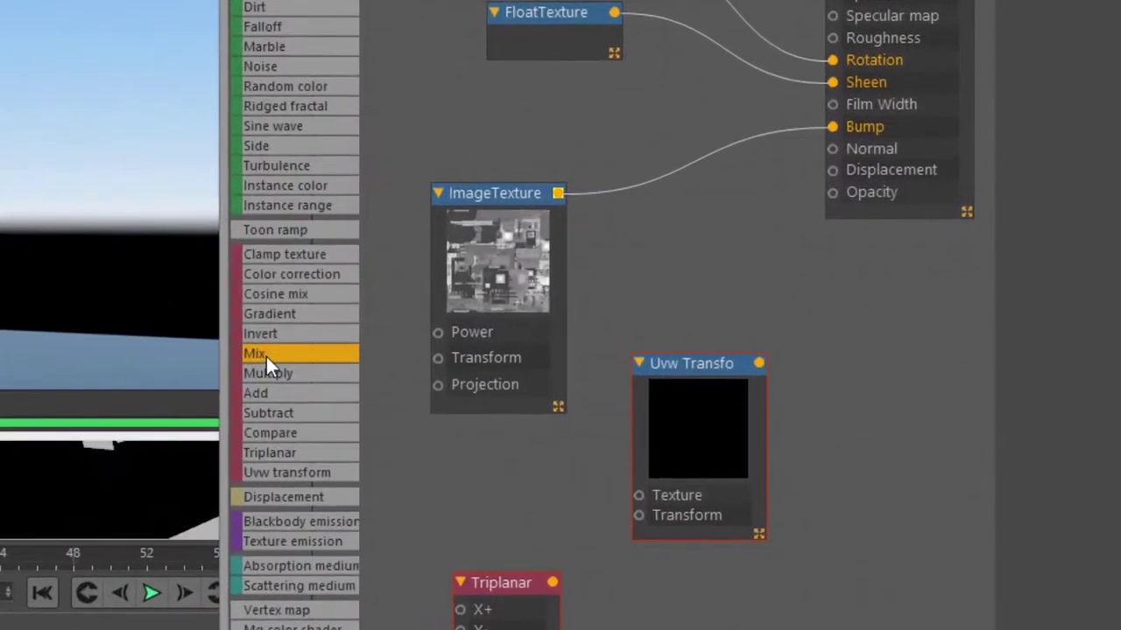
left_click_drag(266, 356, 683, 293)
left_click_drag(664, 404, 726, 586)
left_click_drag(500, 195, 490, 103)
left_click_drag(718, 320, 732, 268)
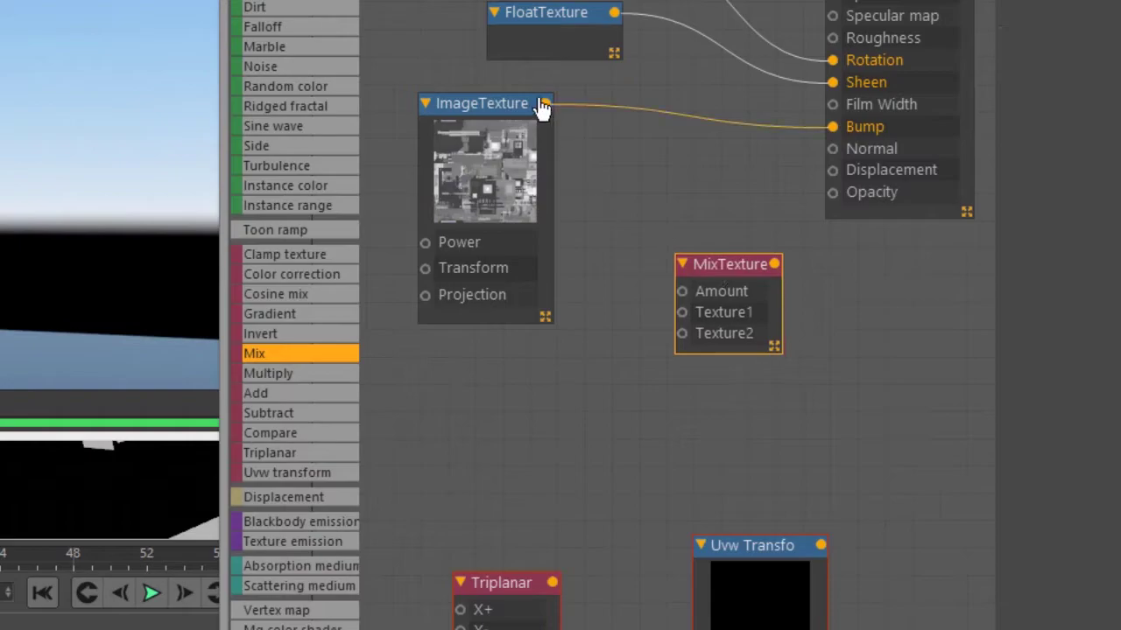
left_click_drag(544, 104, 681, 313)
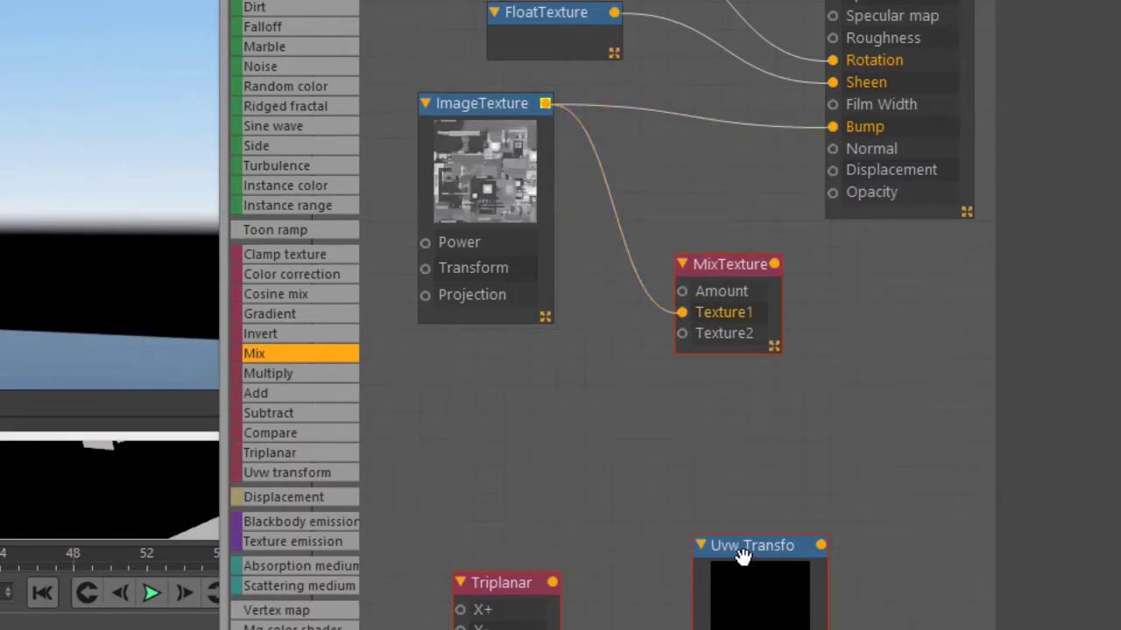
Rearrange the nodes and feed the Uvw Transform output into MixTexture's Texture2
left_click_drag(742, 557, 702, 445)
left_click_drag(476, 108, 665, 571)
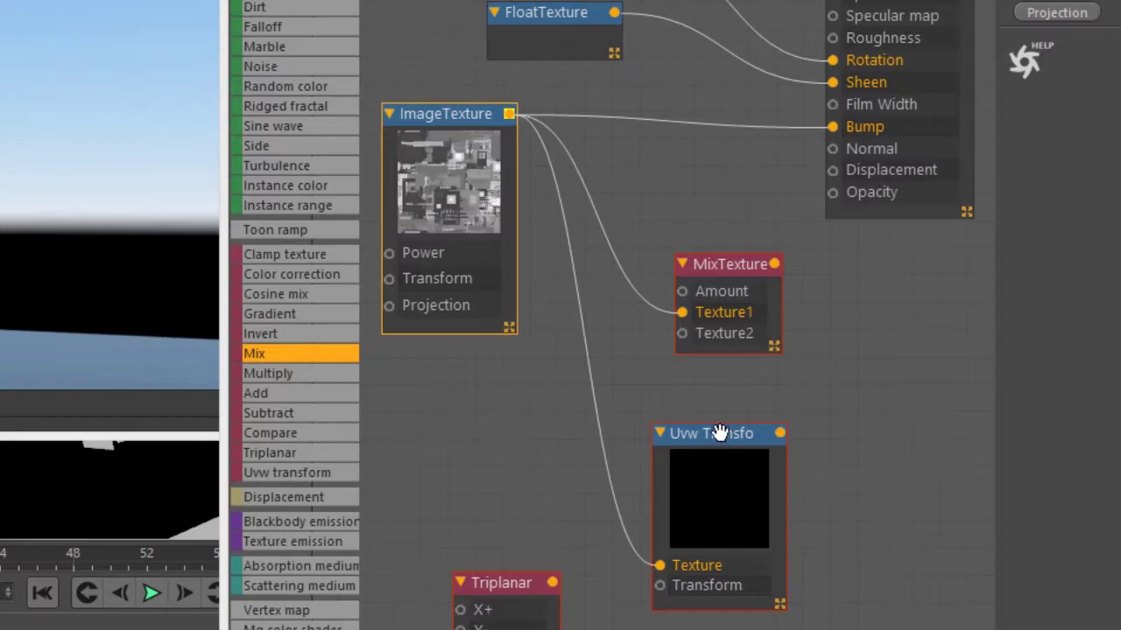
left_click_drag(718, 434, 671, 416)
left_click_drag(739, 255, 862, 322)
left_click_drag(680, 428, 807, 403)
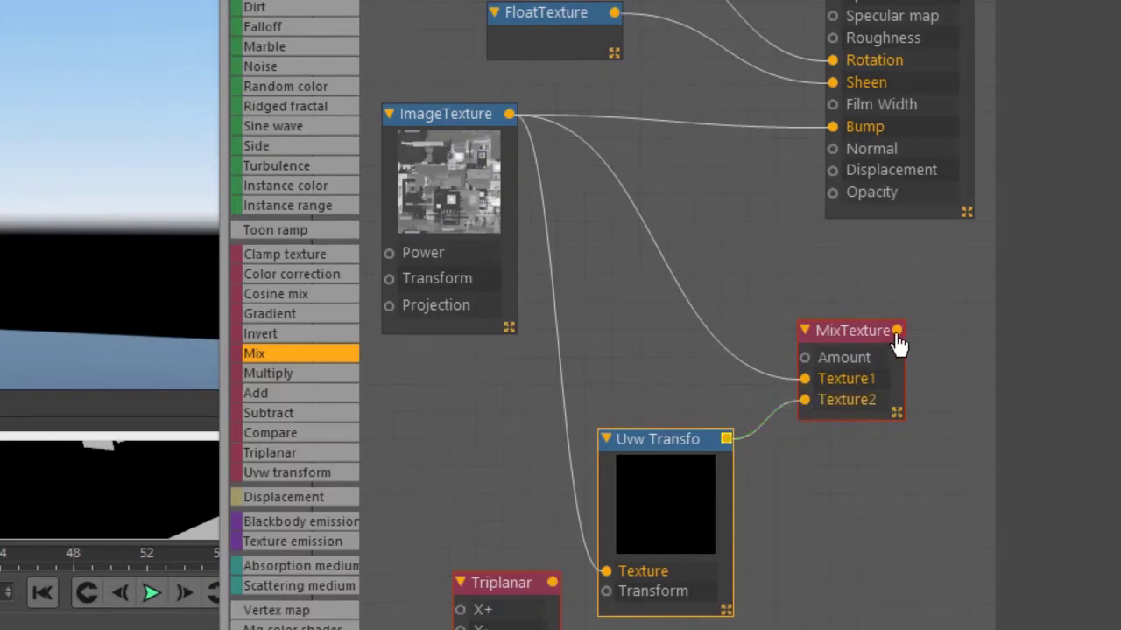
left_click_drag(836, 329, 831, 127)
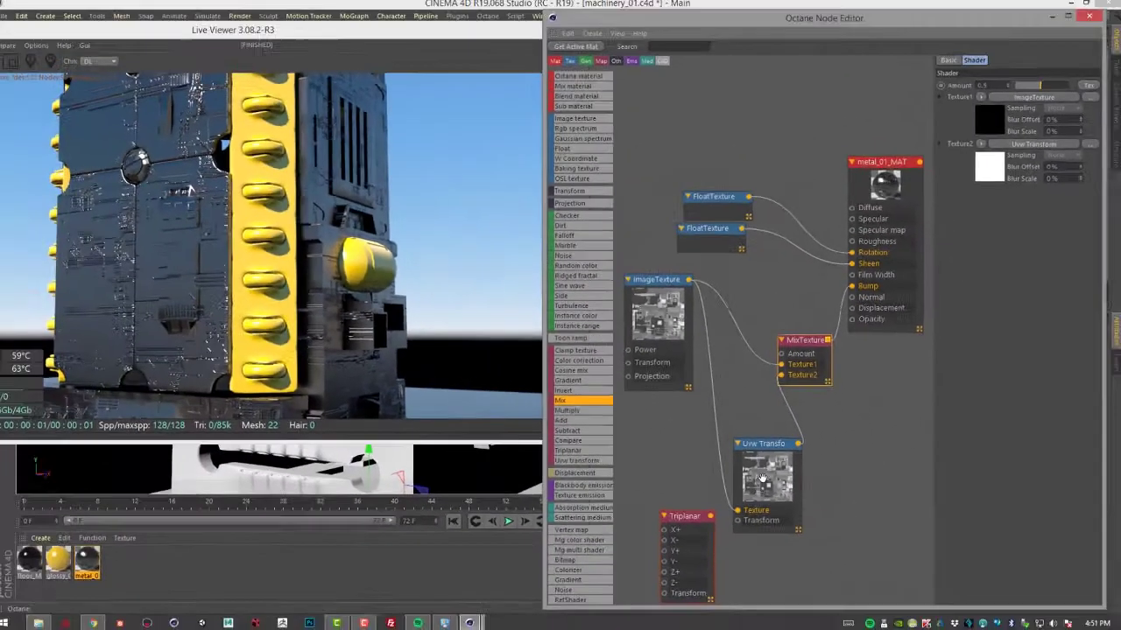
Give the Uvw Transform a Transform node scaled to 0.077148 on X, Y and Z
left_click_drag(693, 441, 655, 394)
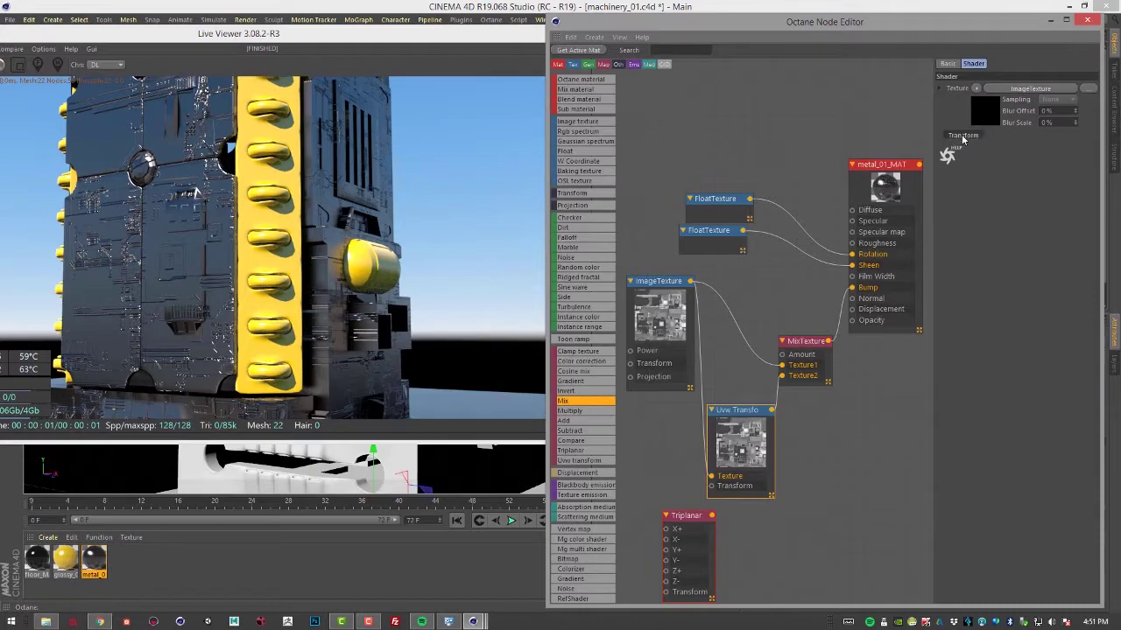
left_click(961, 135)
left_click(952, 138)
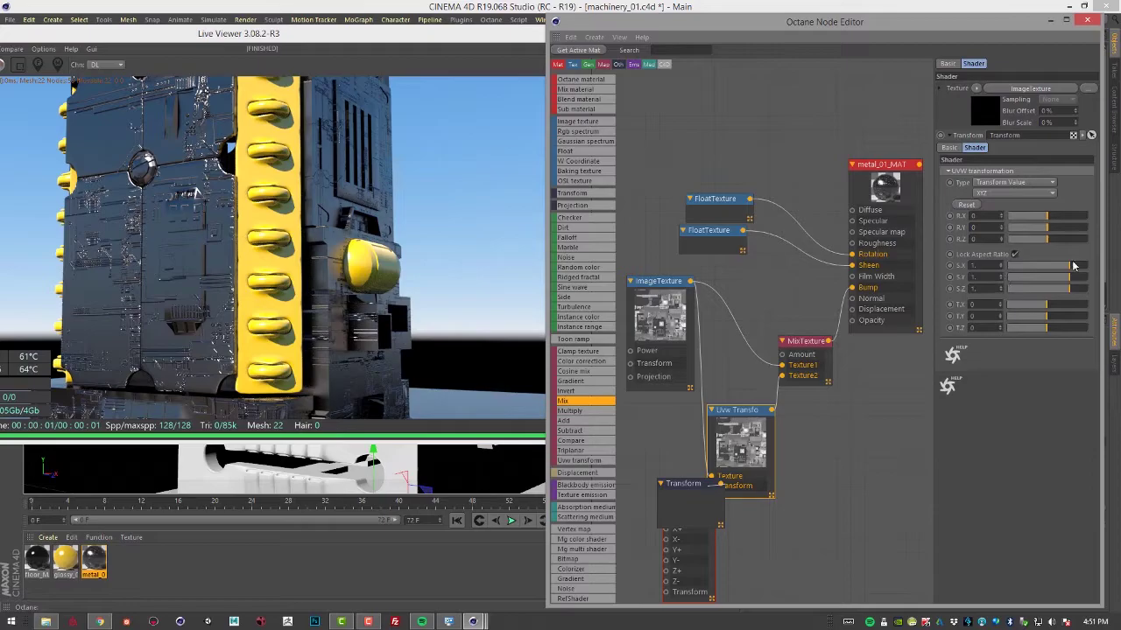
left_click_drag(1068, 271, 930, 293)
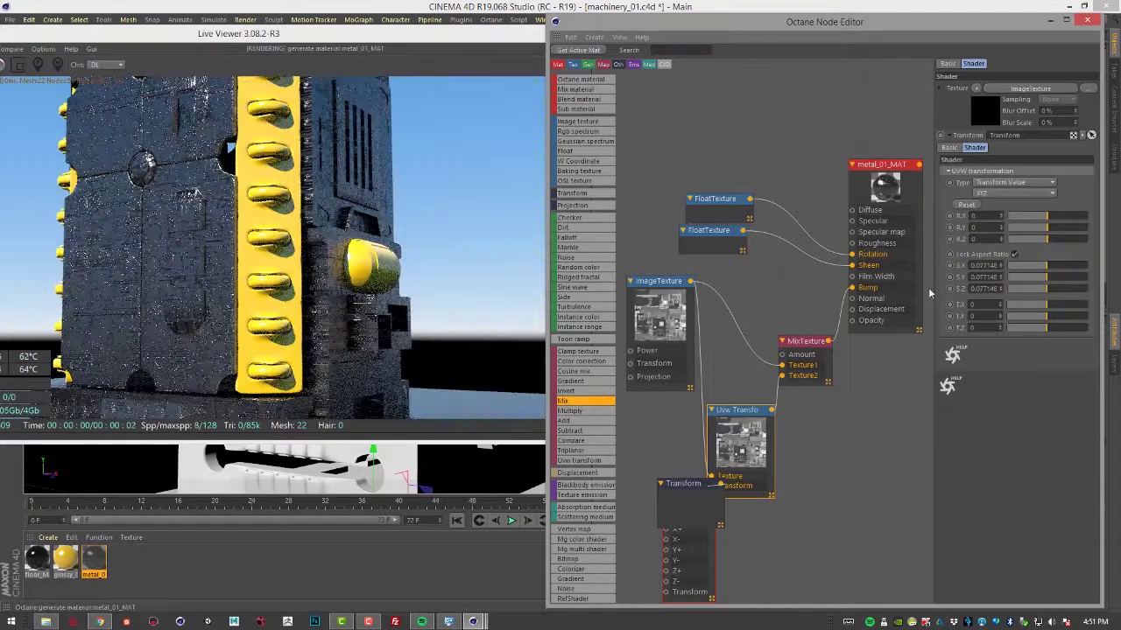
Zoom the Live Viewer camera in on the yellow studded bar and cylinder
left_click(149, 242)
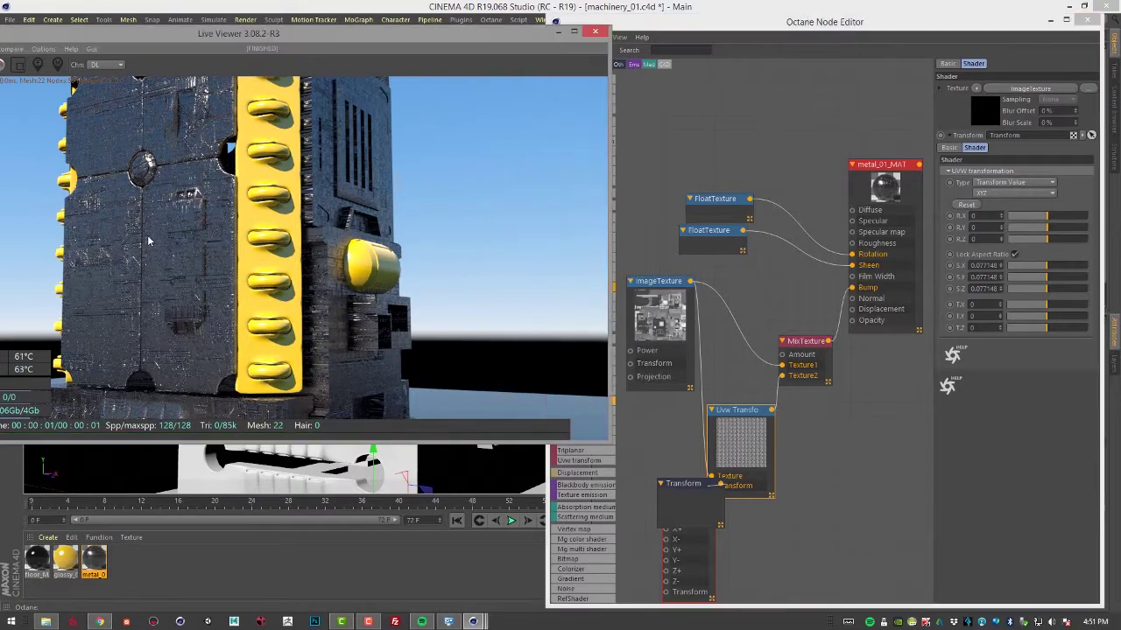
scroll(308, 268, "up", 3)
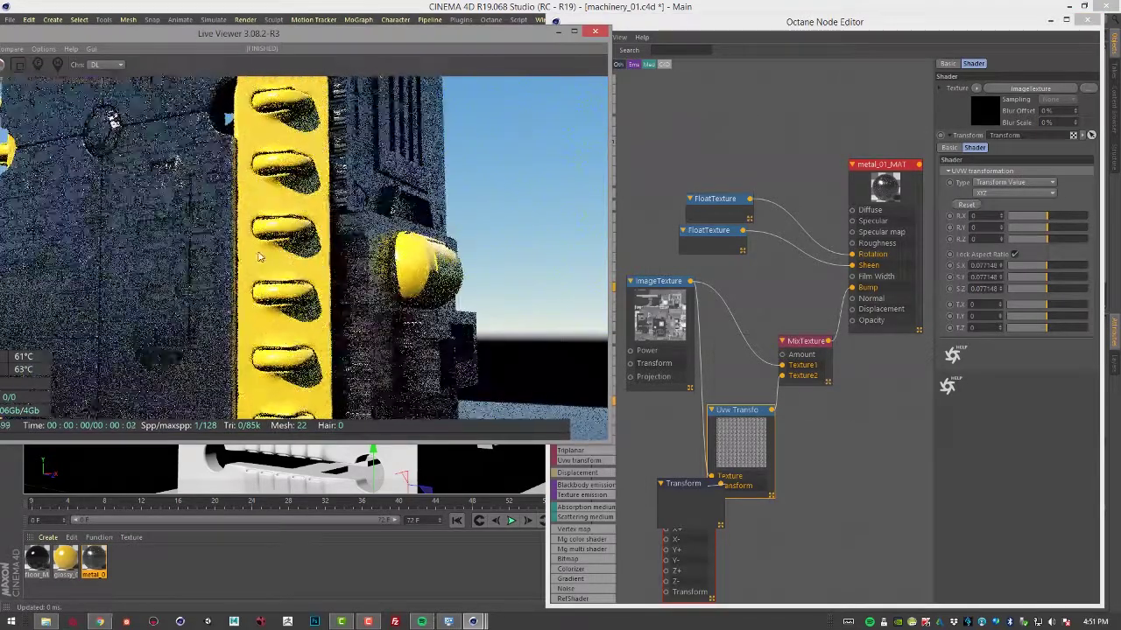
scroll(308, 268, "up", 2)
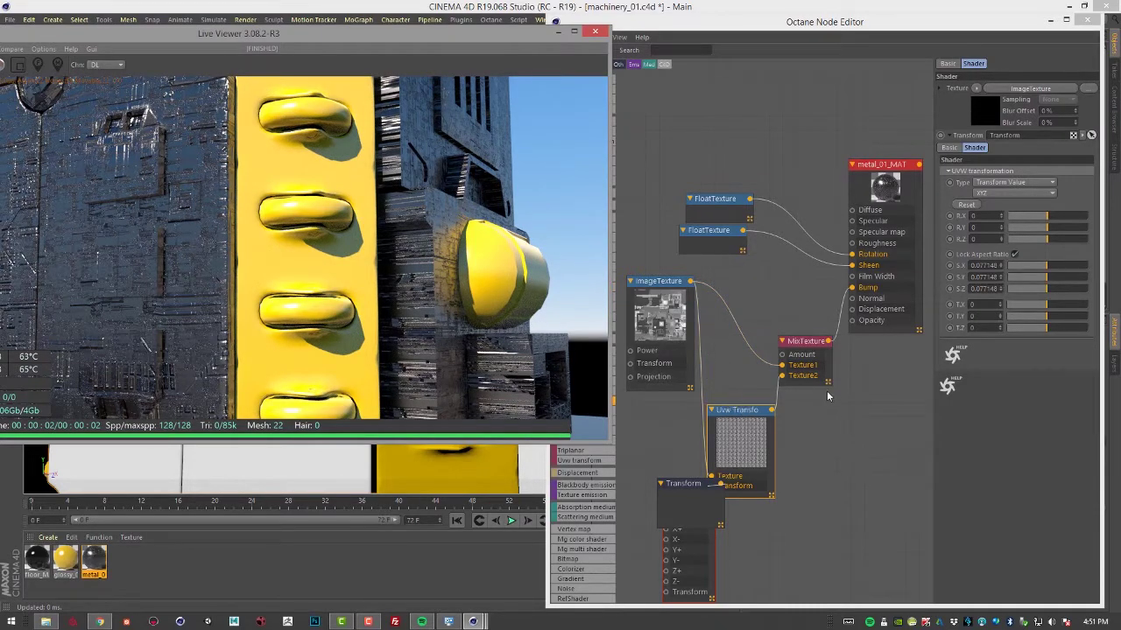
With the render on the wall, set MixTexture Amount to about 0.775 after trying 0 and 1
middle_click_drag(217, 263, 449, 264)
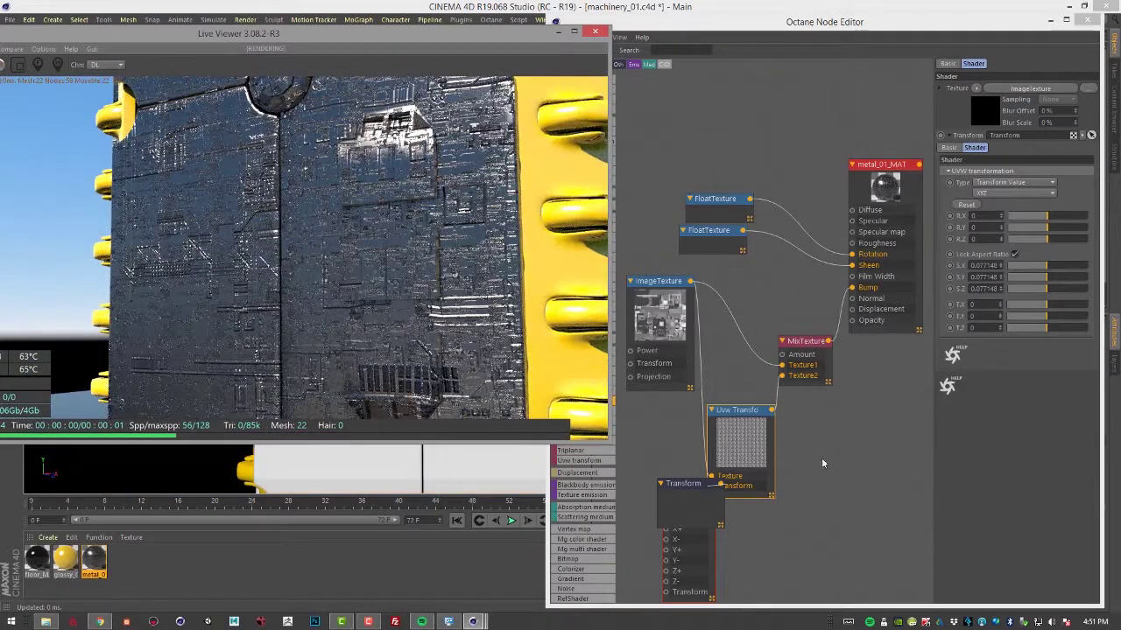
left_click(798, 346)
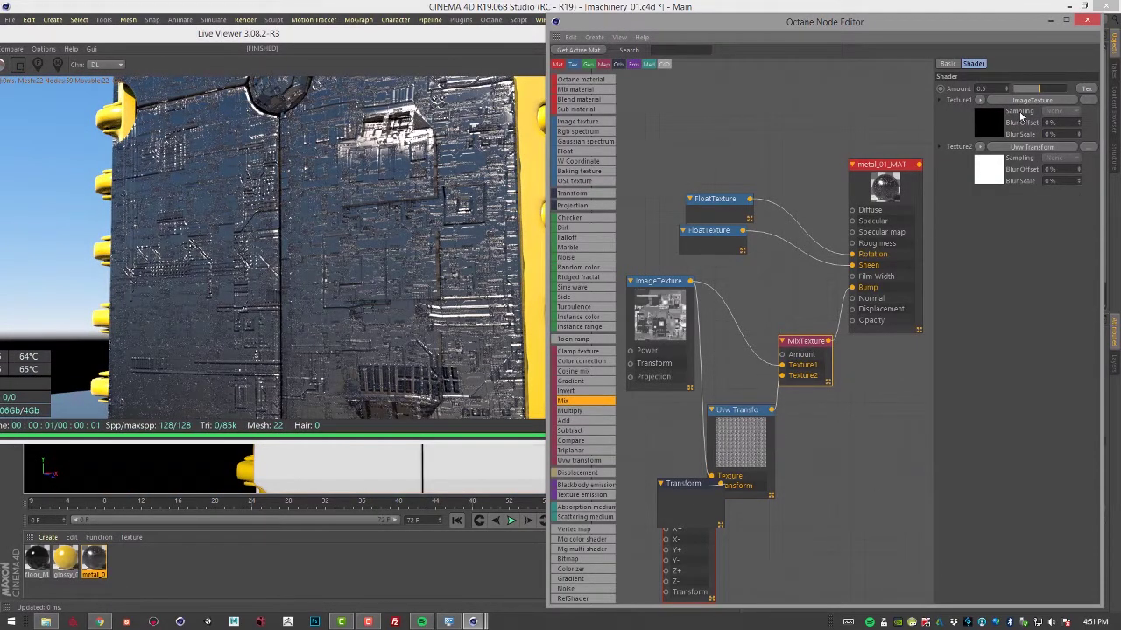
left_click_drag(1036, 91, 972, 101)
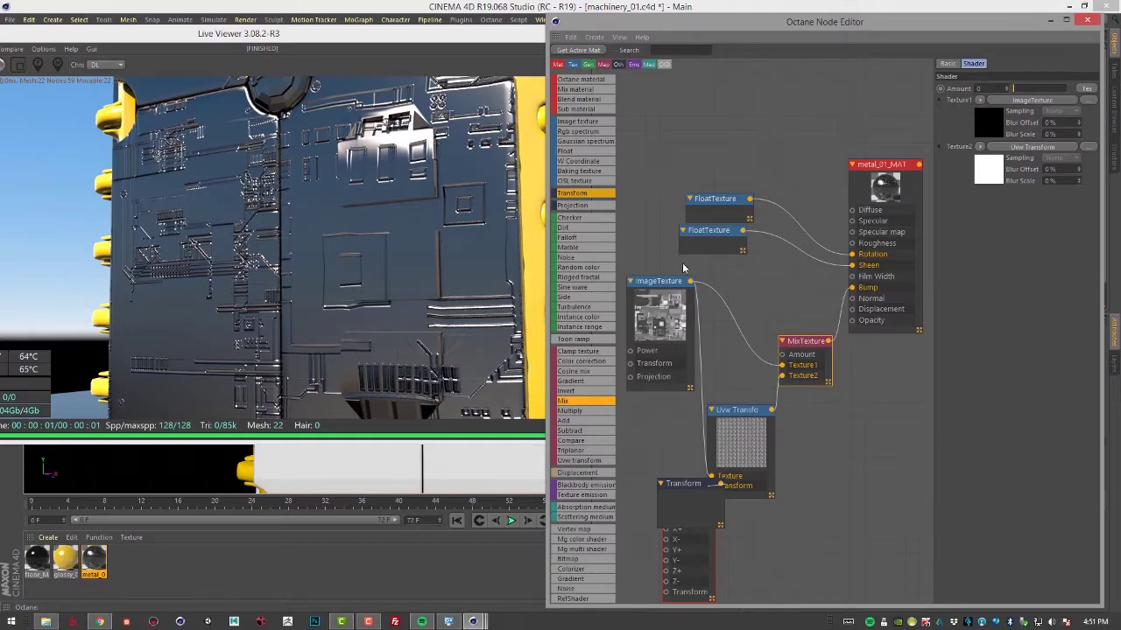
left_click_drag(1018, 88, 1069, 89)
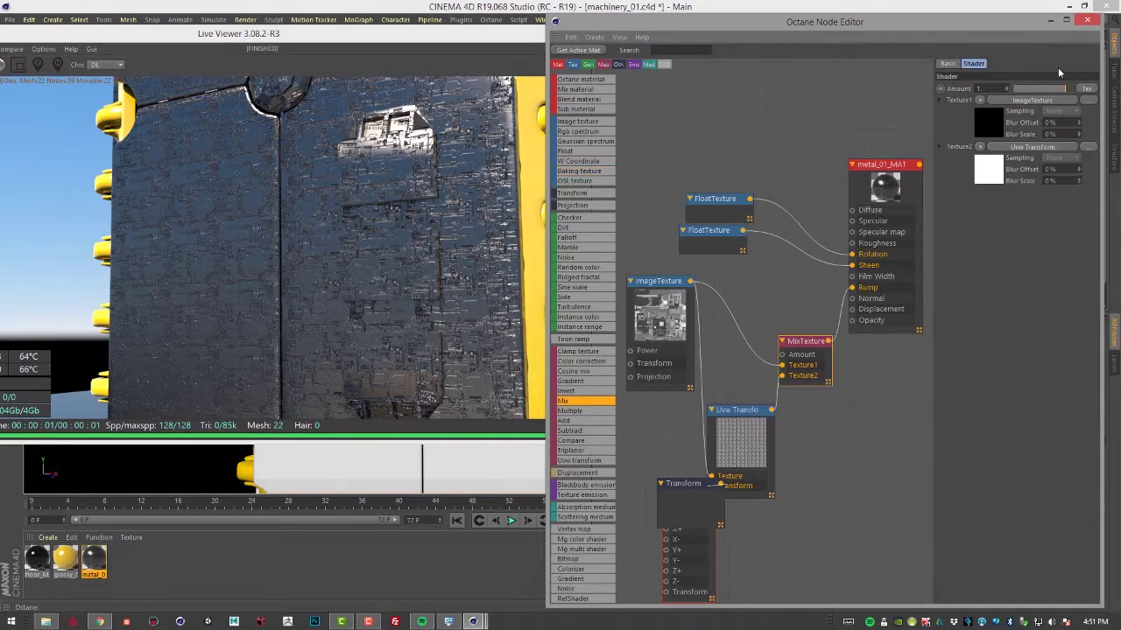
mouse_move(1057, 88)
left_mouse_down()
mouse_move(1018, 89)
mouse_move(1053, 91)
left_mouse_up()
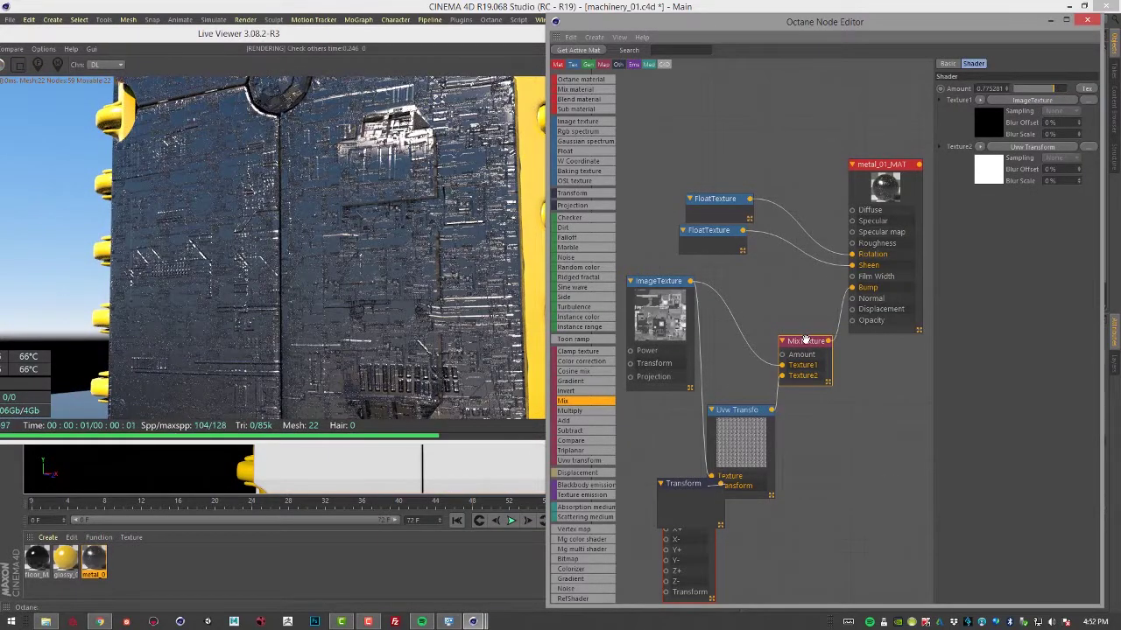
Tidy the MixTexture, Uvw Transform and Transform nodes apart and reframe the whole machine
left_click_drag(805, 340, 815, 317)
left_click_drag(738, 413, 738, 372)
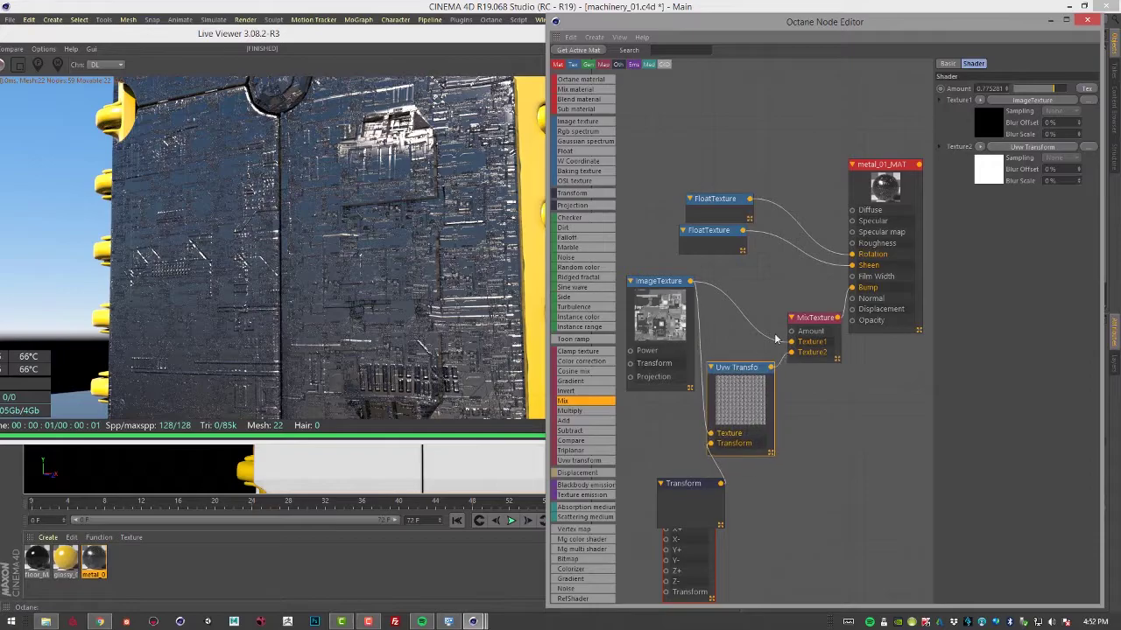
left_click(730, 376)
left_click_drag(695, 482, 670, 435)
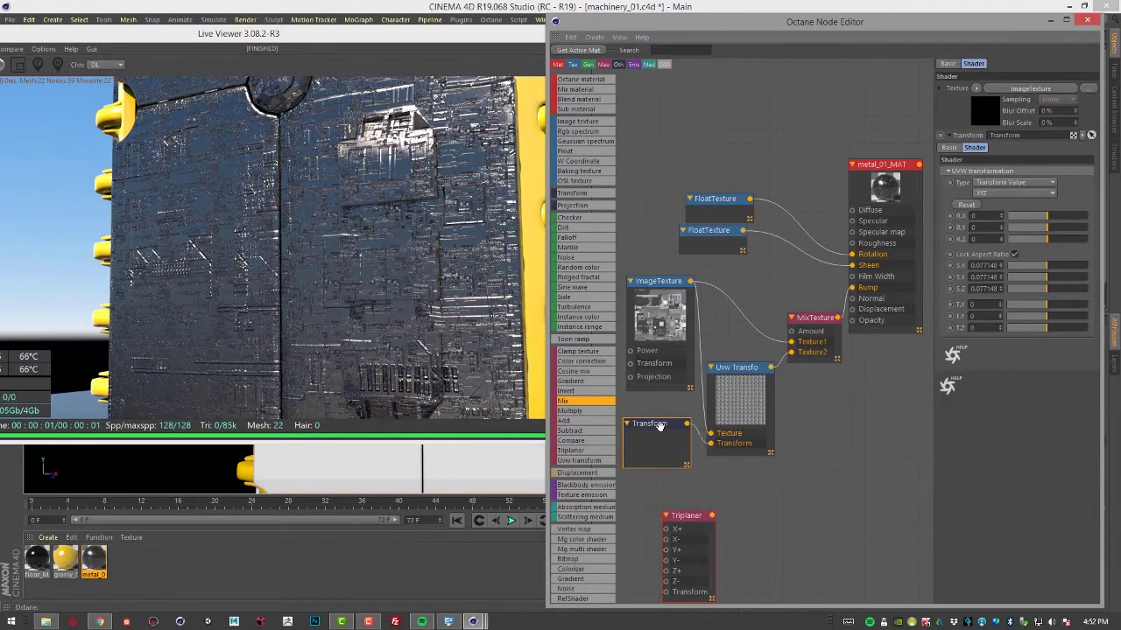
left_click_drag(659, 426, 659, 429)
left_click_drag(466, 278, 457, 302, "alt")
right_click_drag(457, 302, 342, 292, "alt")
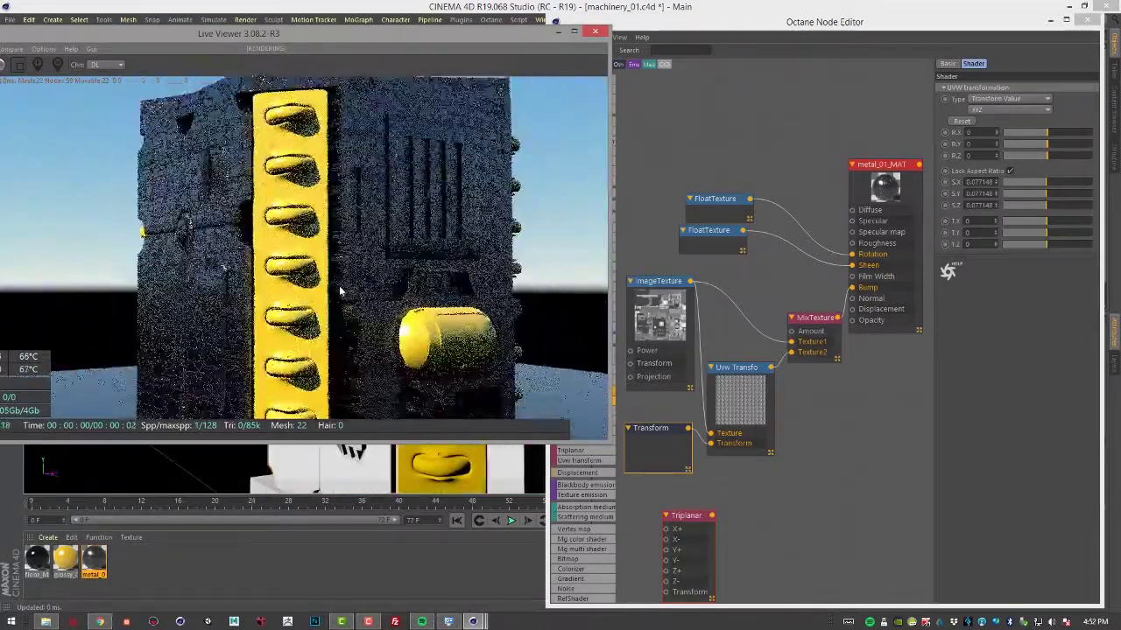
Set the Uvw Transform translation to X -0.45588 and Y 0.529412, checking the cube's side
left_click(741, 369)
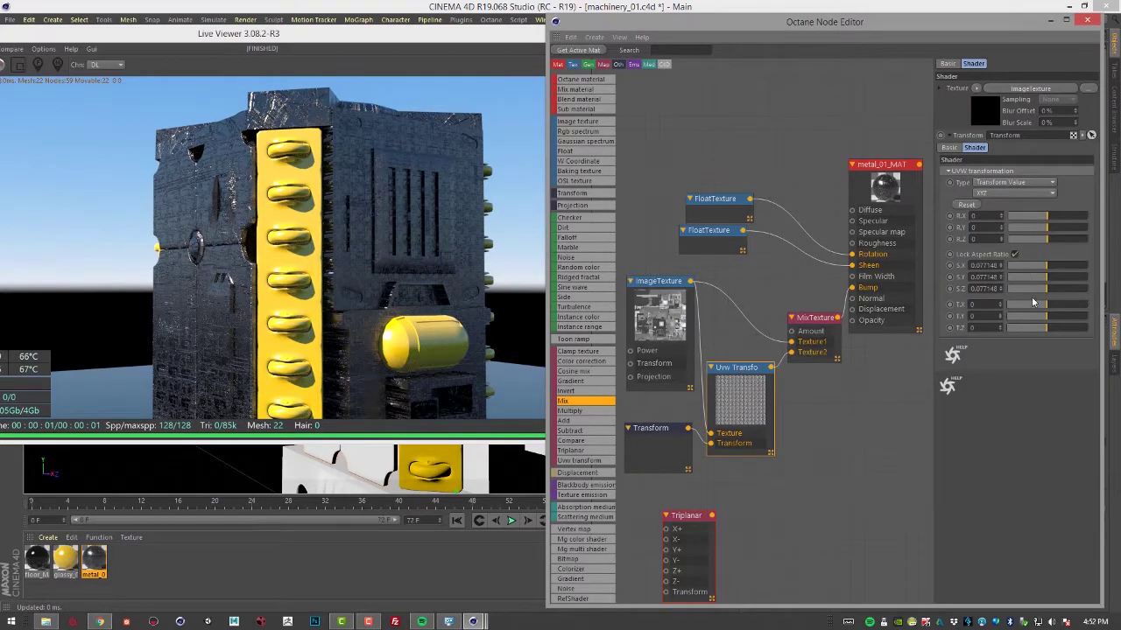
left_click_drag(1042, 310, 1028, 305)
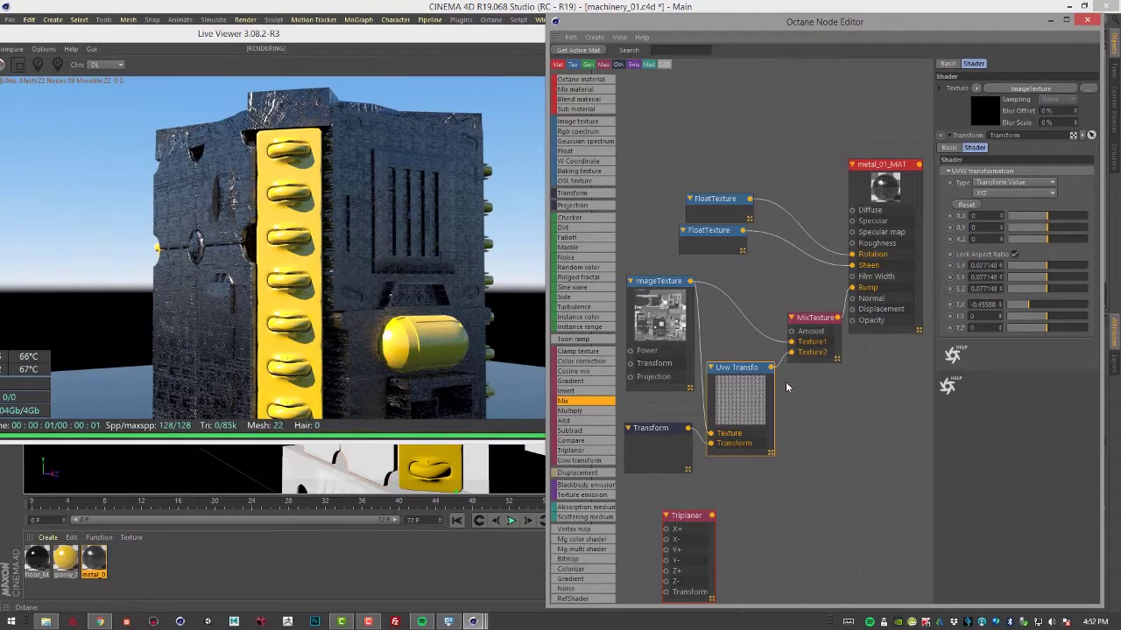
left_click_drag(740, 370, 749, 373)
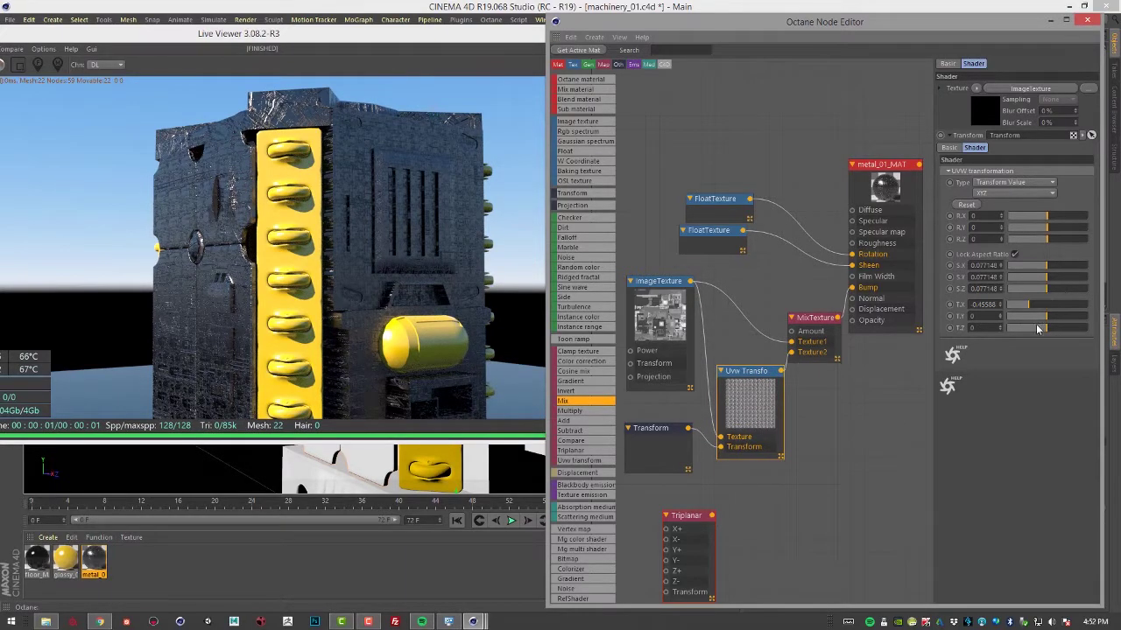
left_click_drag(1049, 320, 1065, 318)
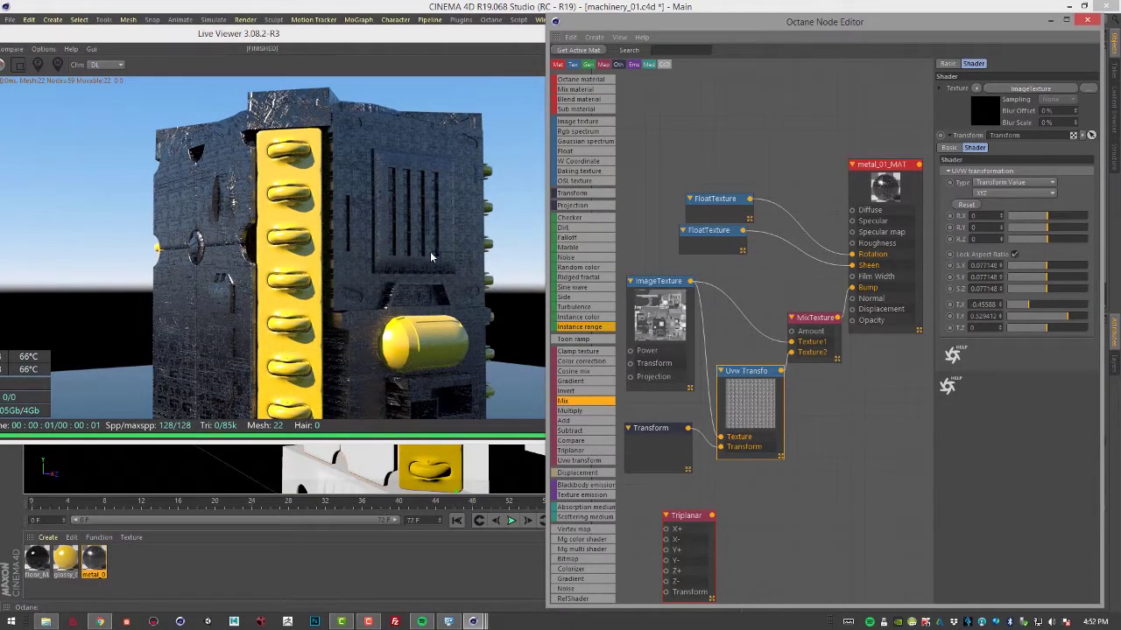
left_click_drag(453, 266, 320, 230)
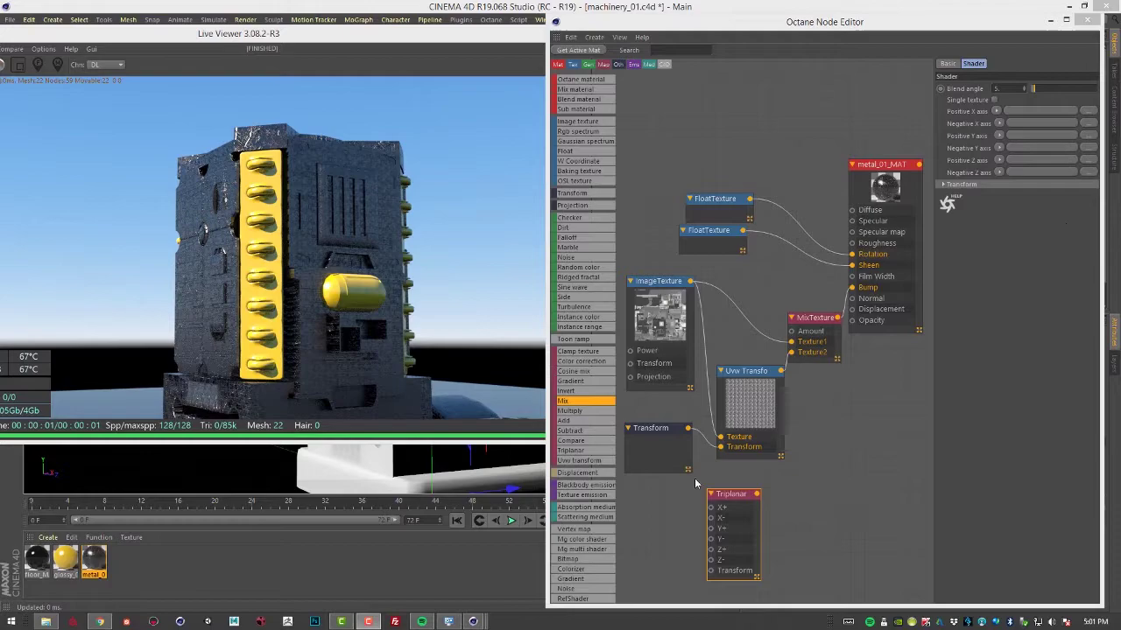
Nudge the Triplanar node and drop a Mesh UV Texture Projection node into the graph
mouse_move(733, 495)
left_mouse_down()
mouse_move(712, 493)
mouse_move(723, 496)
left_mouse_up()
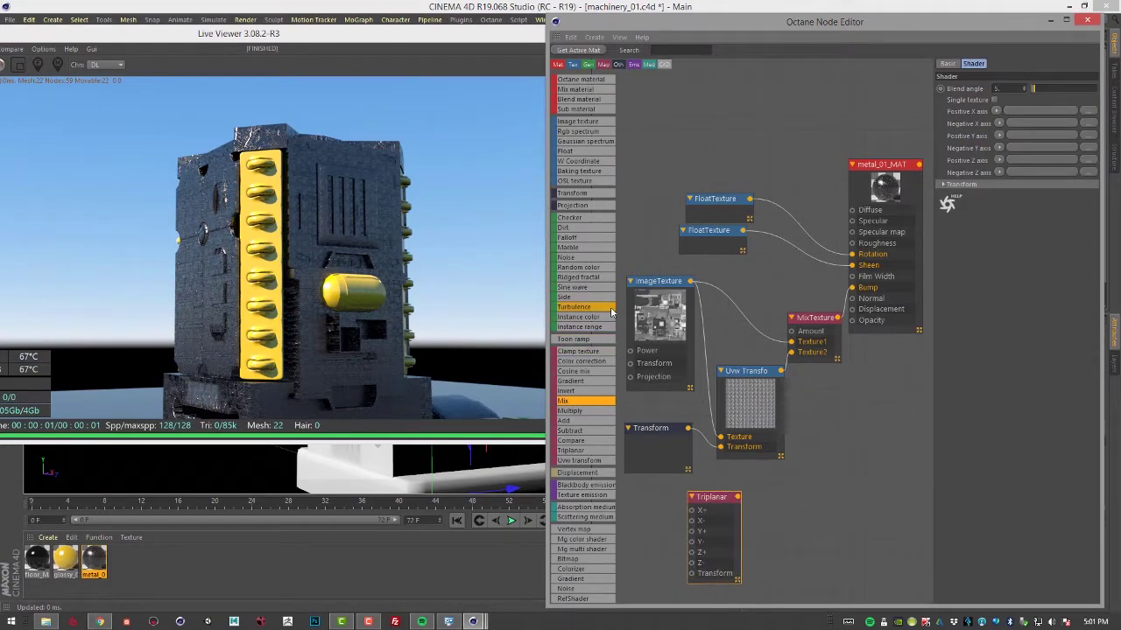
left_click_drag(584, 210, 848, 473)
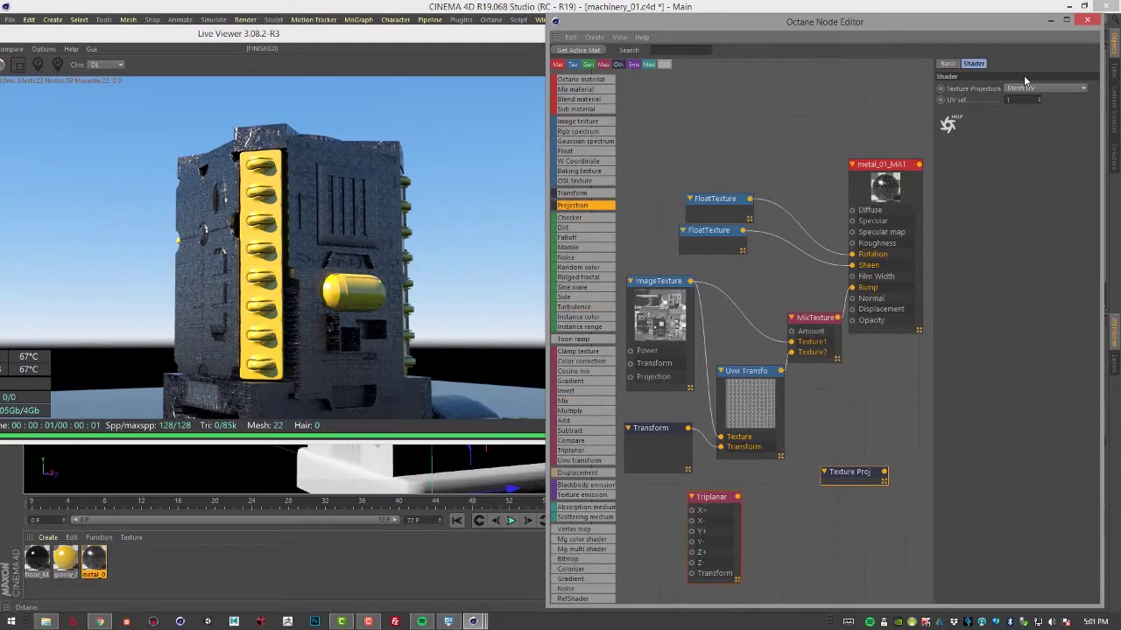
Leave the projection type unchanged and delete the Texture Projection node
left_click(1044, 89)
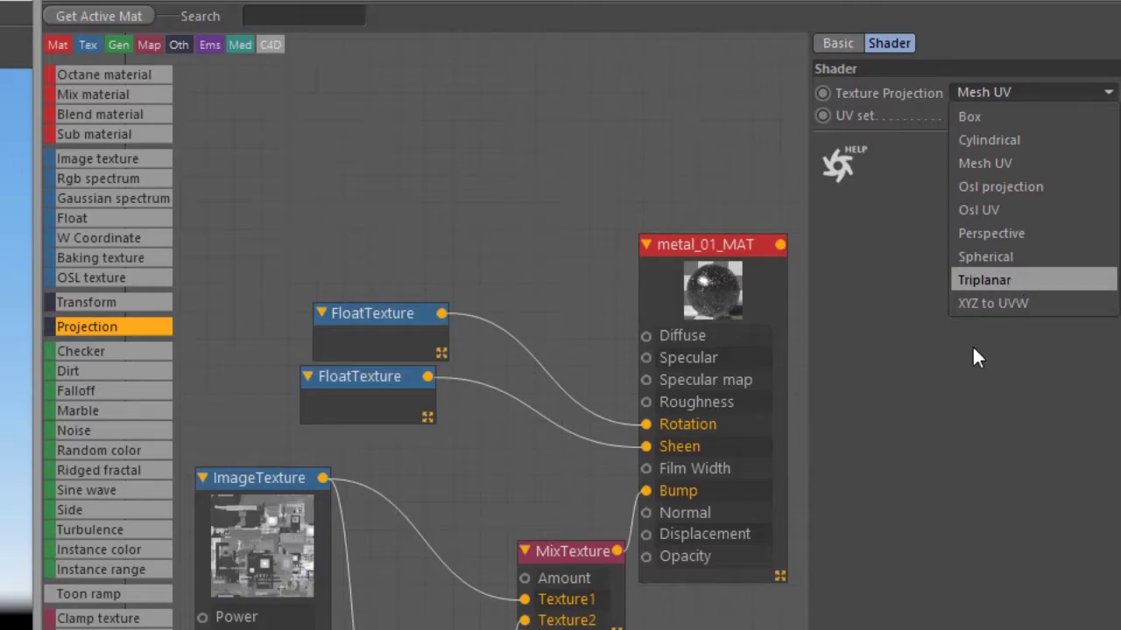
key("Escape")
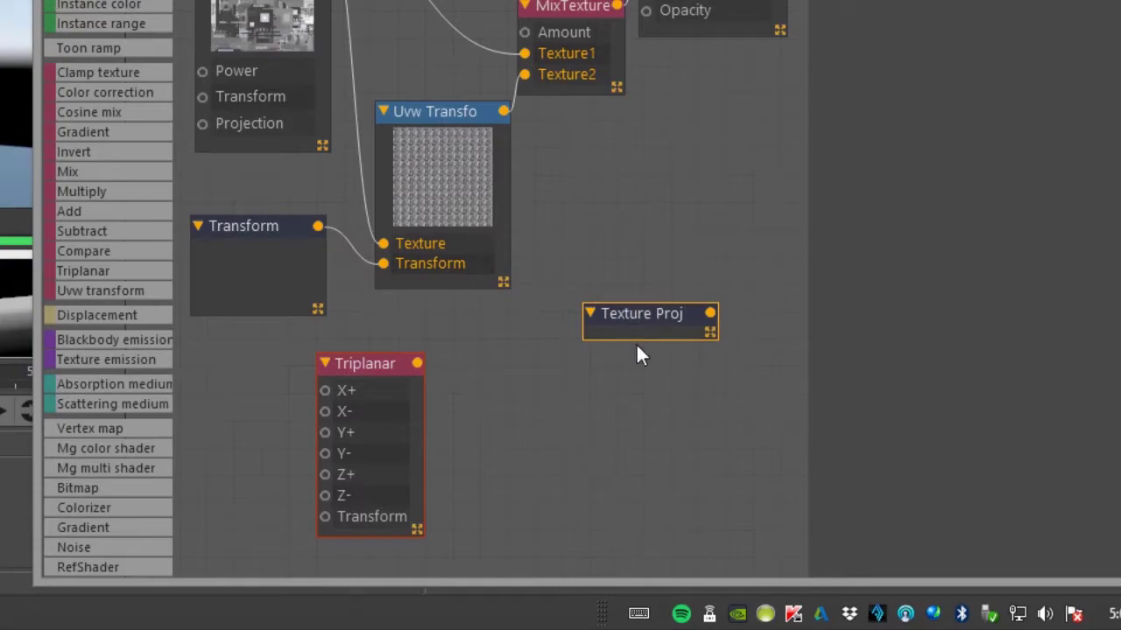
key("Delete")
Move the Uvw Transform, MixTexture and Triplanar nodes up in the graph
left_click_drag(429, 120, 413, 67)
left_click_drag(583, 13, 565, 0)
left_click_drag(430, 70, 438, 0)
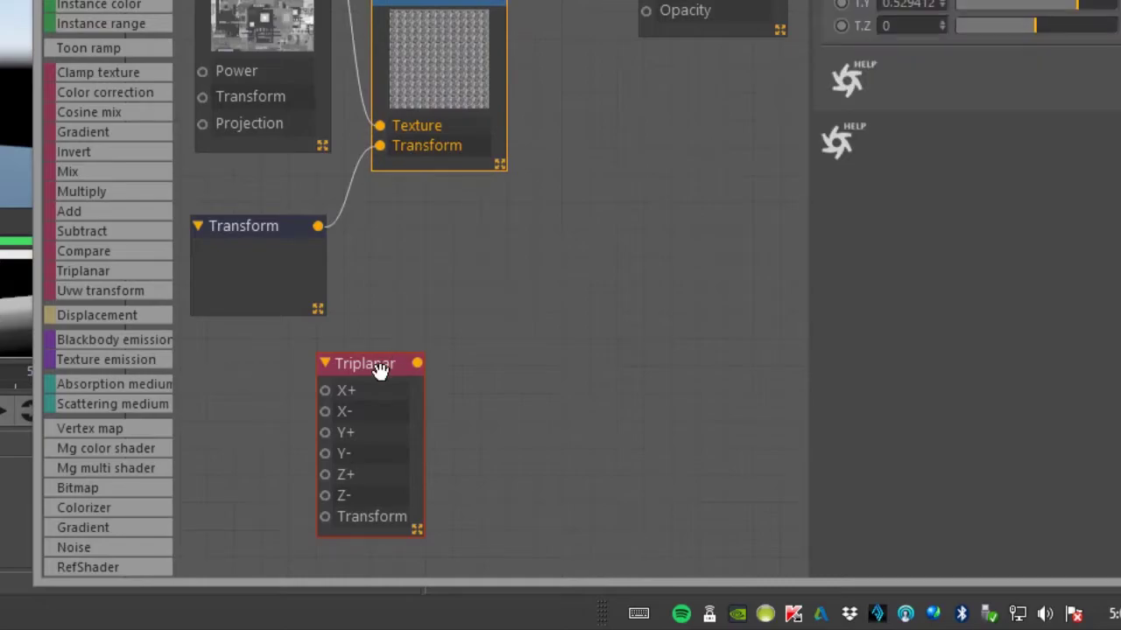
left_click_drag(379, 369, 493, 260)
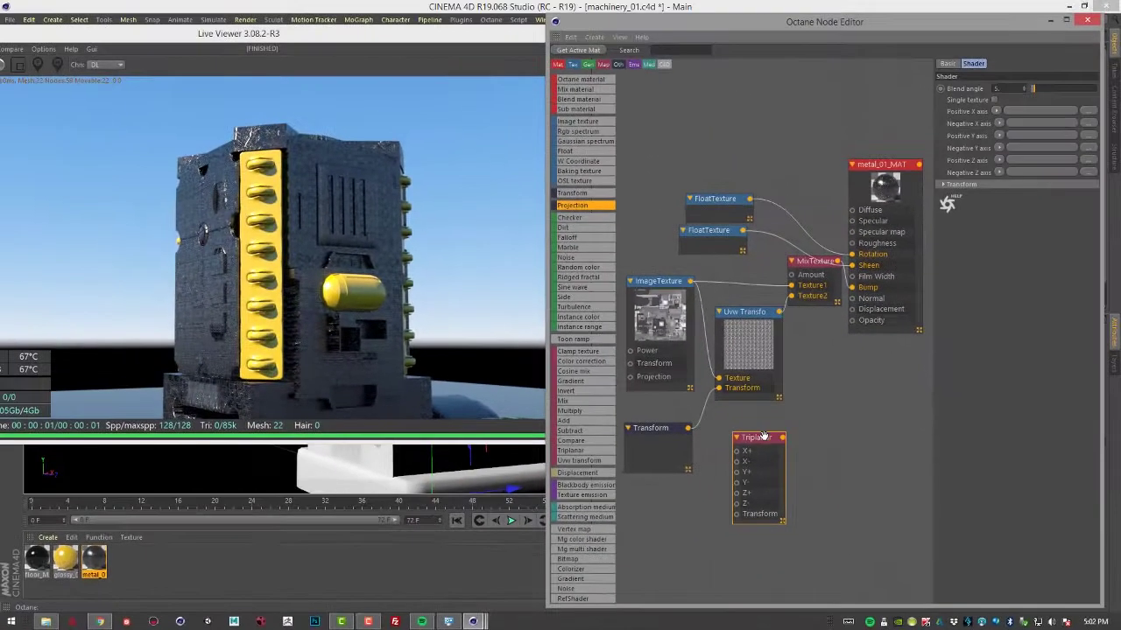
Wire the Triplanar output into metal_01_MAT's Diffuse input and arrange both nodes side by side
left_click_drag(766, 508, 761, 155)
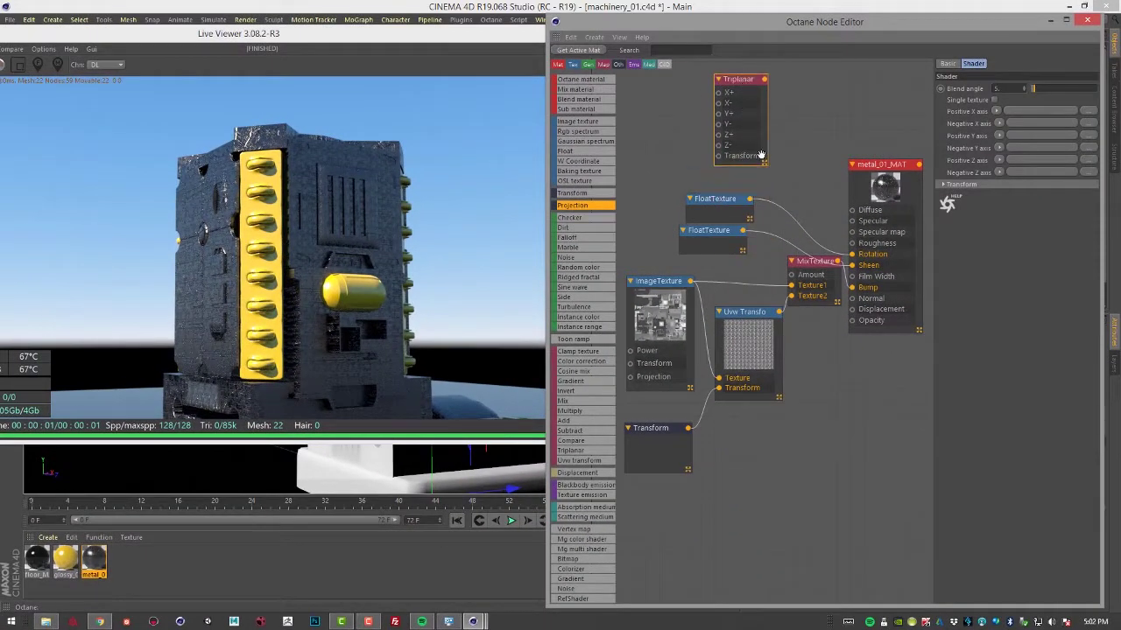
middle_click_drag(794, 210, 787, 454)
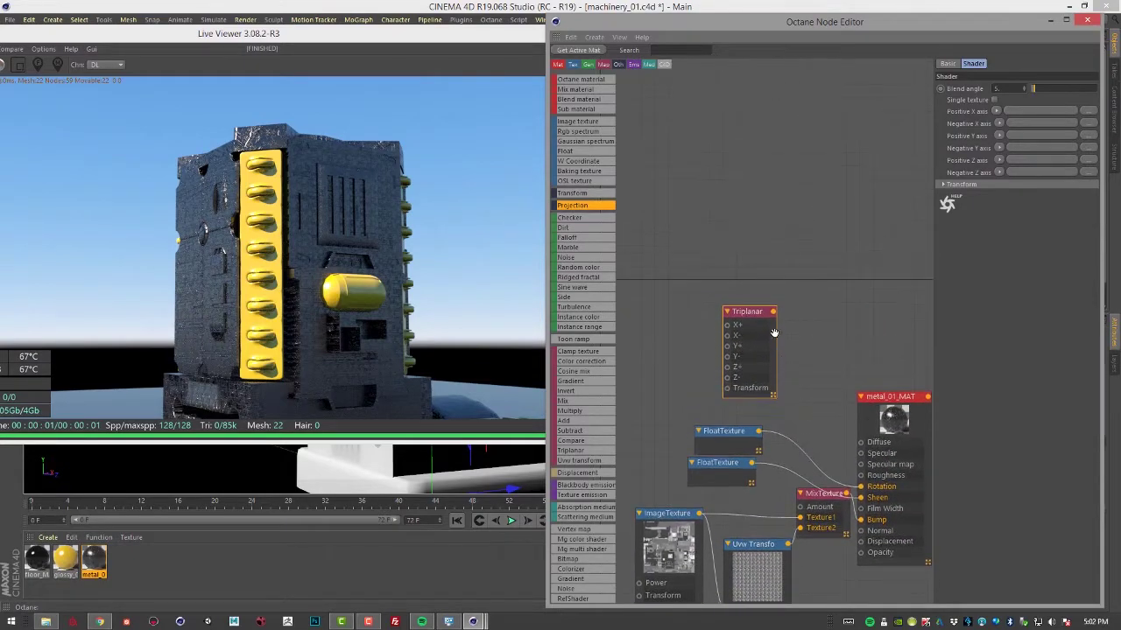
left_click(725, 445)
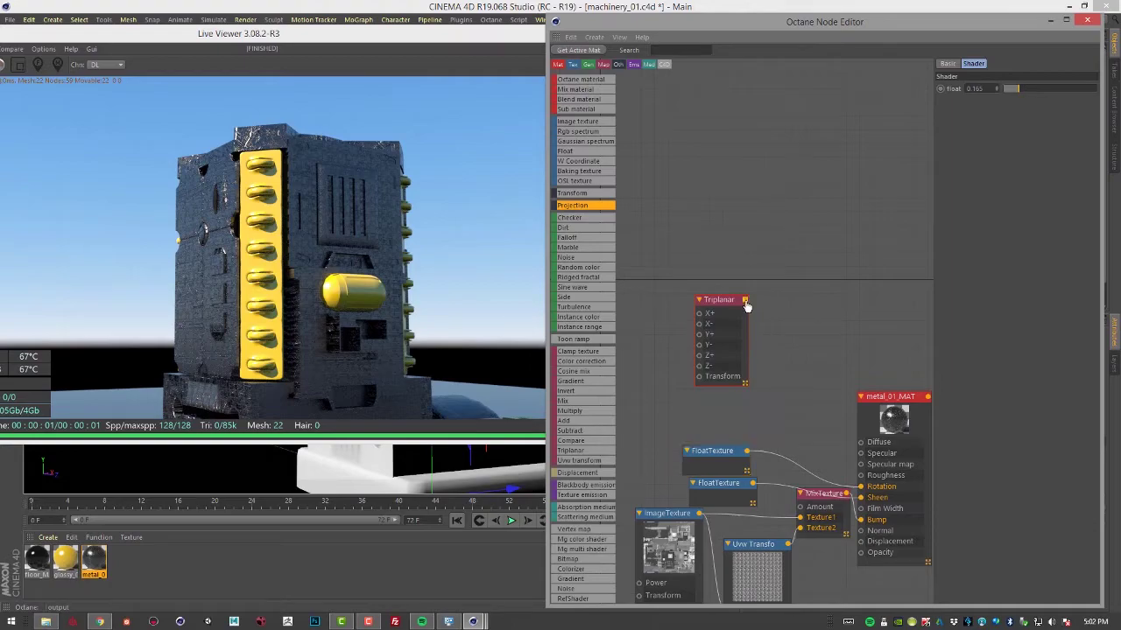
left_click_drag(862, 442, 861, 442)
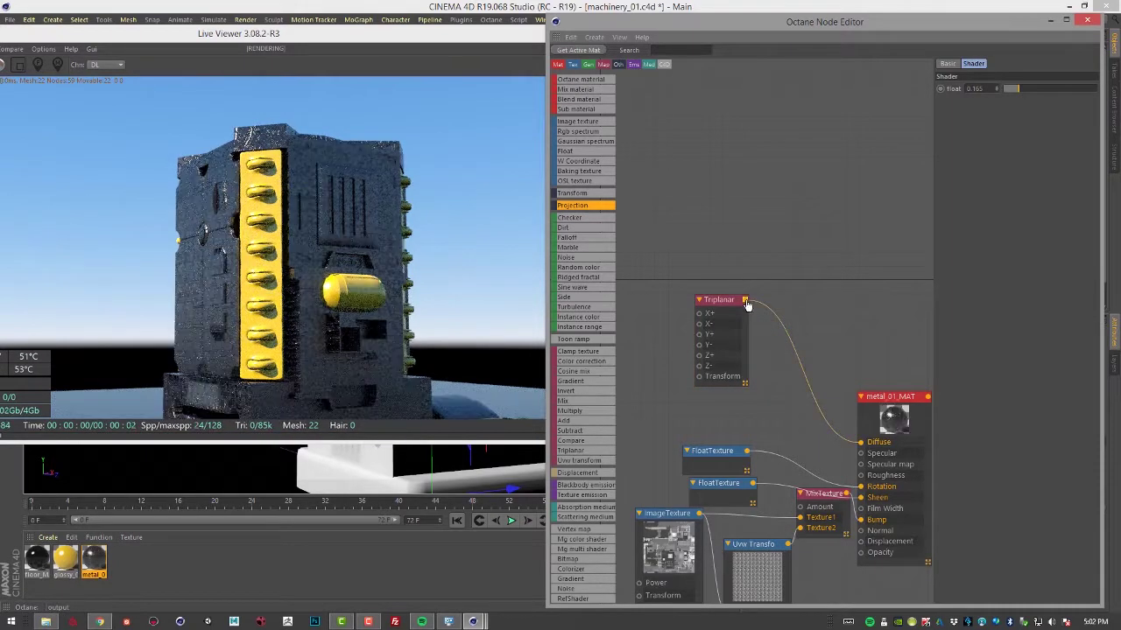
left_click_drag(888, 397, 897, 339)
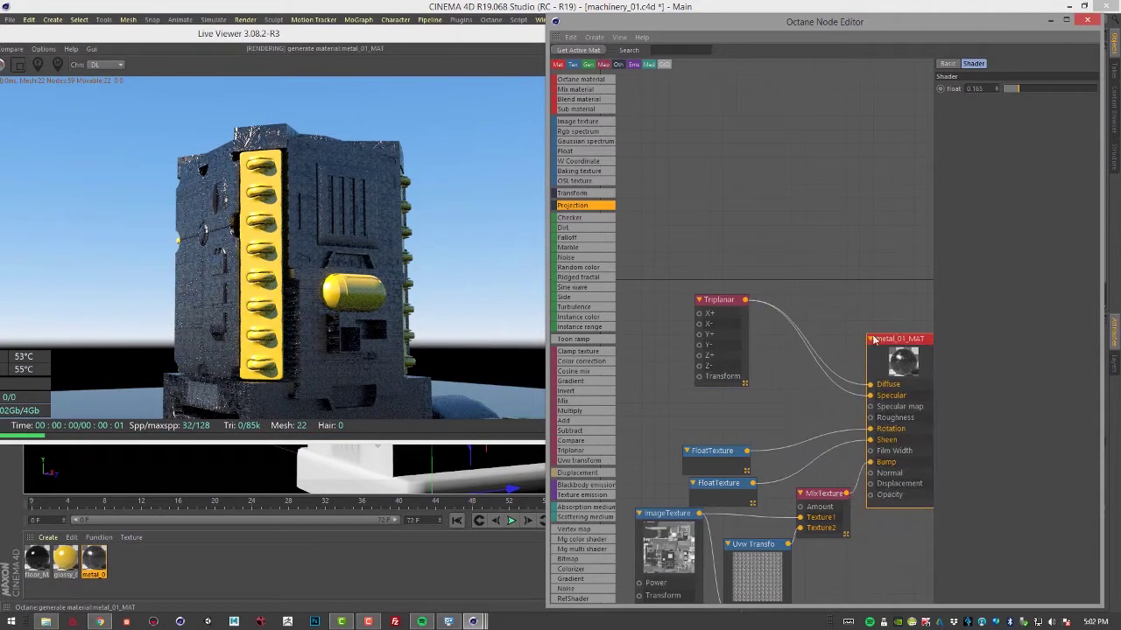
left_click_drag(735, 300, 794, 309)
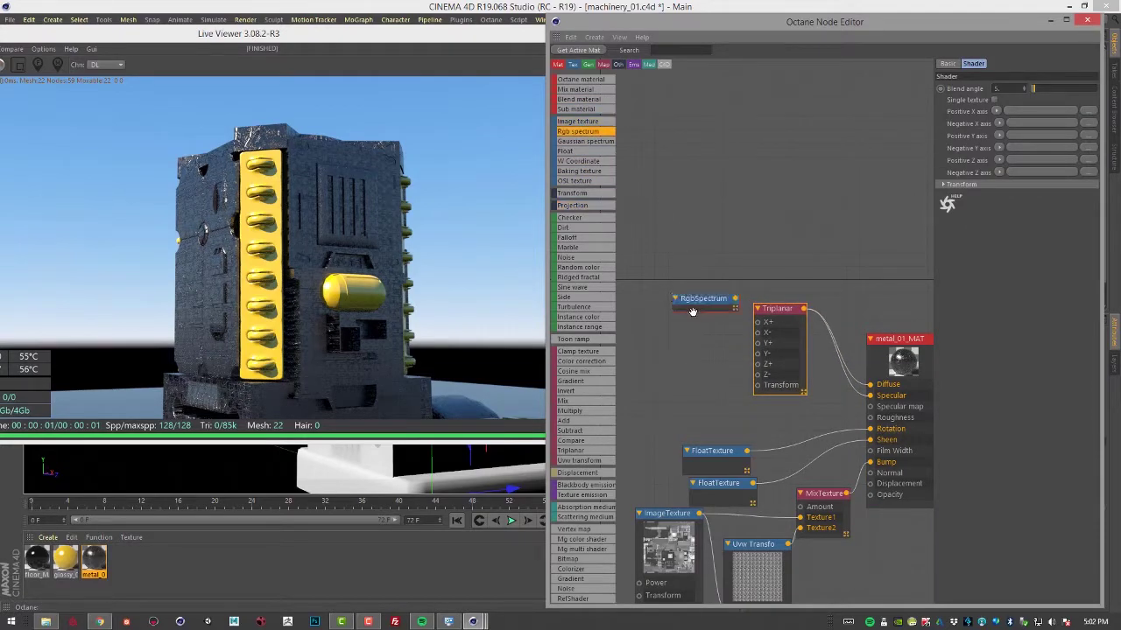
Add three RgbSpectrum nodes stacked above the metal material's graph
left_click_drag(691, 289, 671, 218)
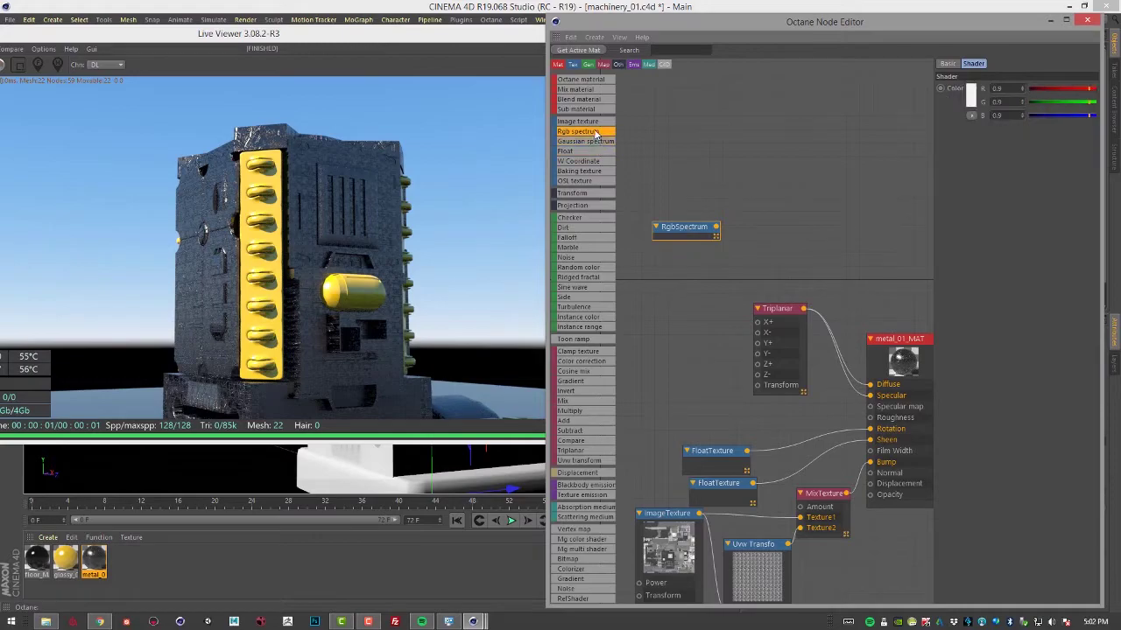
left_click_drag(710, 261, 686, 253)
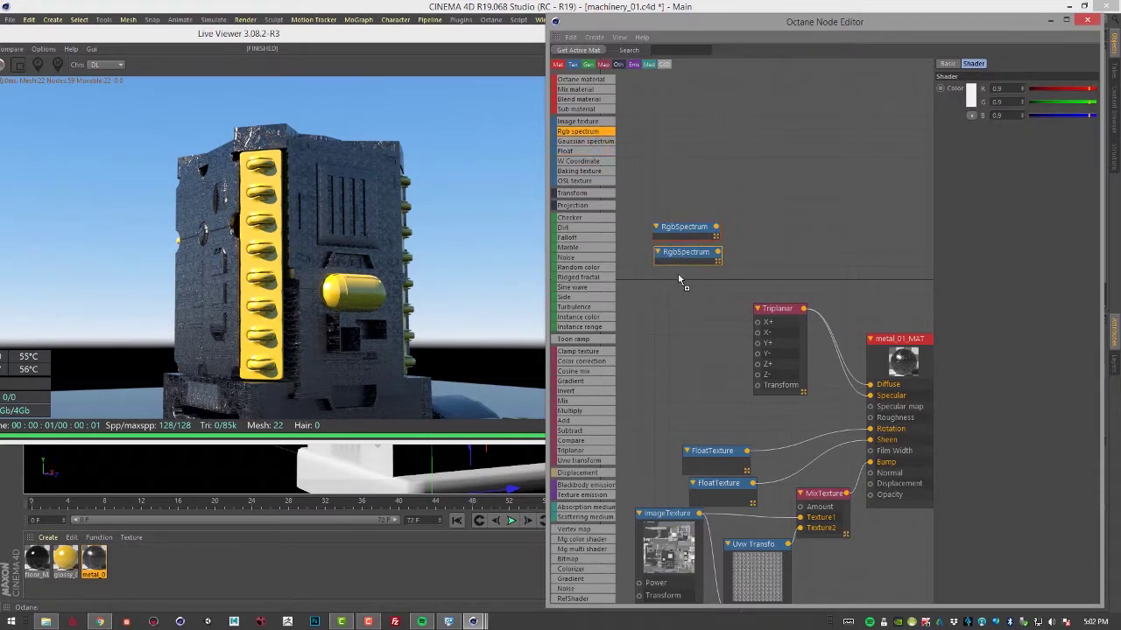
left_click(665, 274)
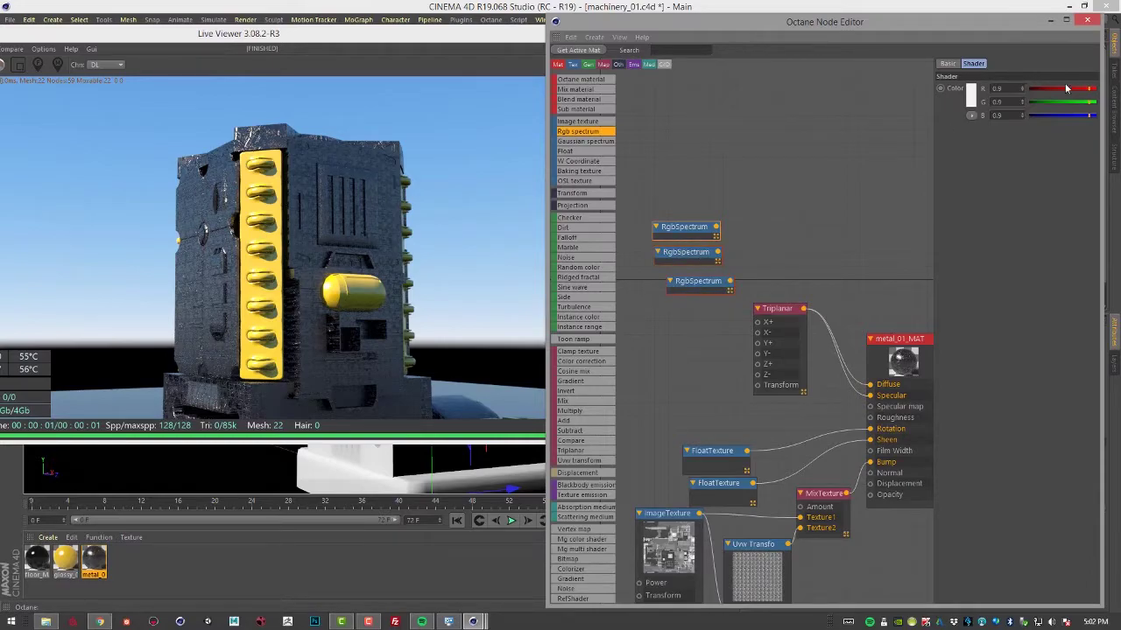
Set the spectrum nodes' colours to red, green and blue at 0.9, grouping them together
left_click_drag(1076, 105, 1005, 119)
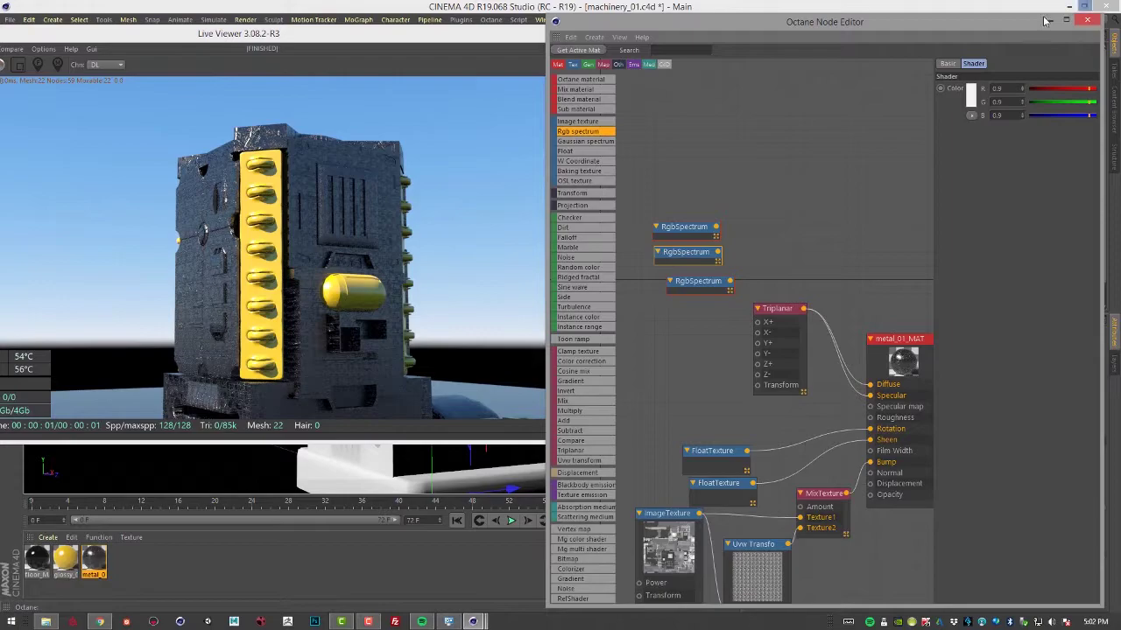
left_click_drag(1055, 115, 985, 121)
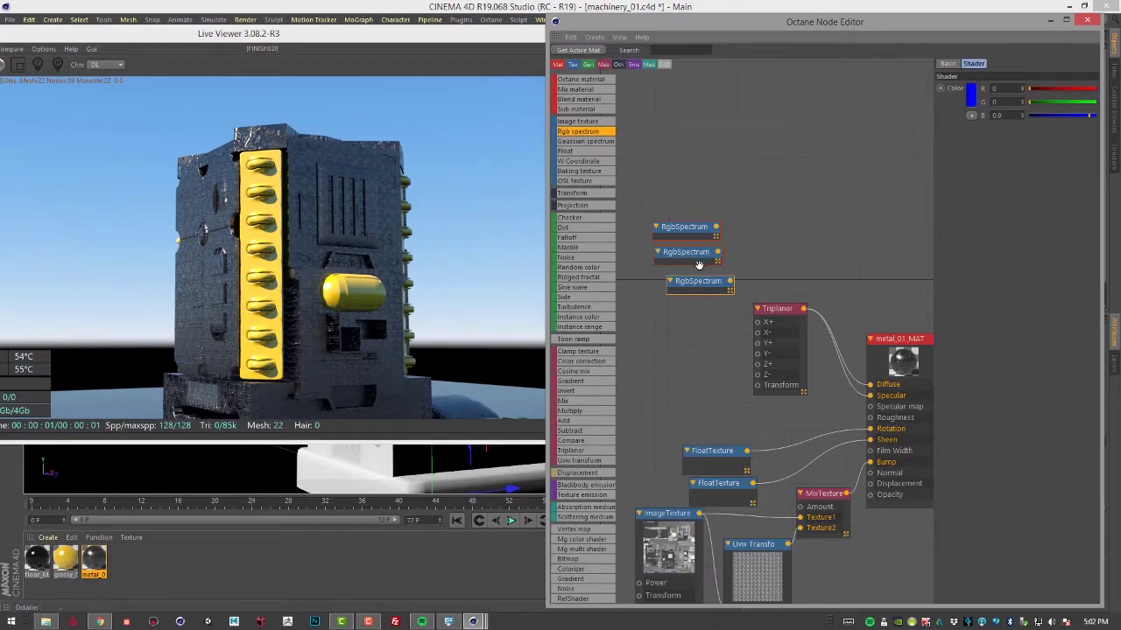
left_click_drag(720, 283, 661, 343)
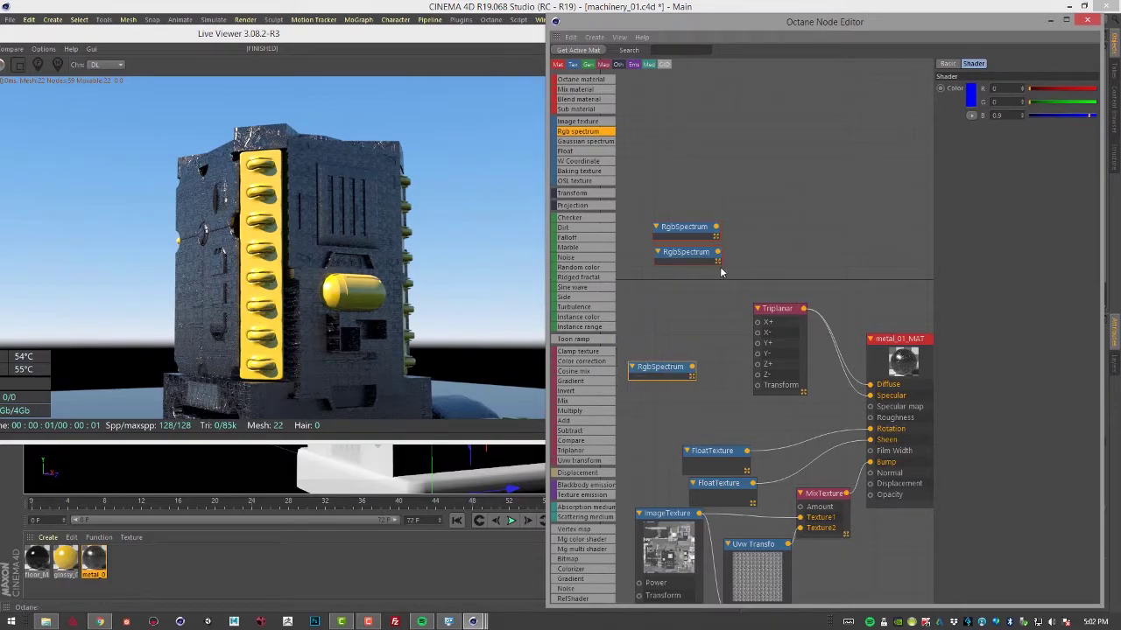
Wire the red spectrum node into the Triplanar's X+ and X- inputs
left_click_drag(686, 252, 661, 310)
left_click_drag(695, 229, 696, 279)
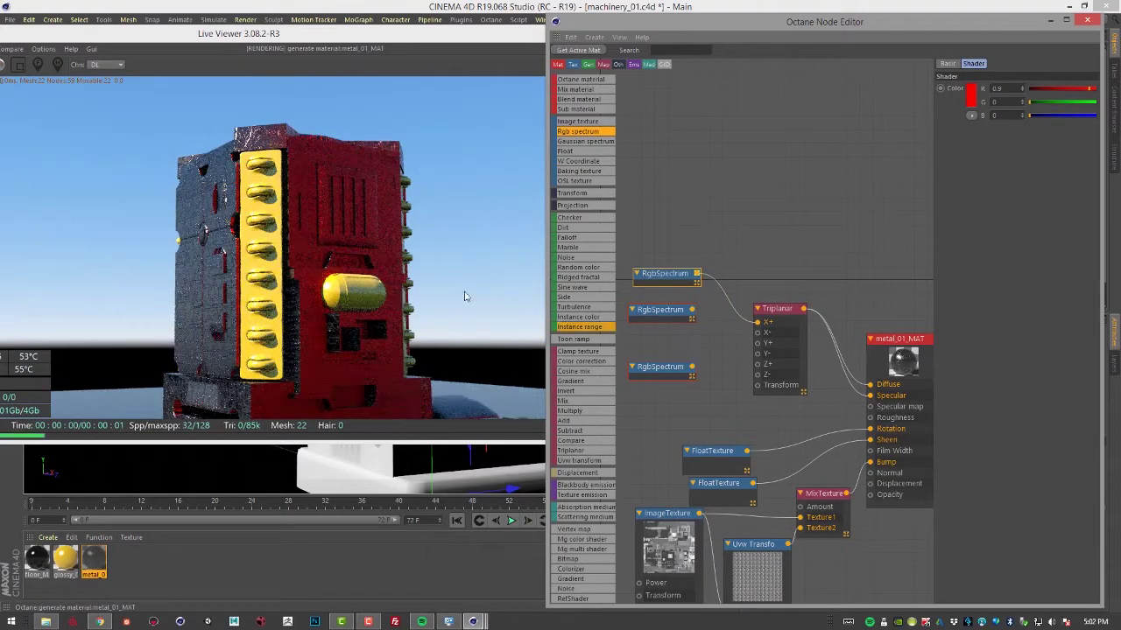
left_click_drag(363, 241, 382, 263)
left_click_drag(379, 159, 398, 294)
left_click_drag(486, 299, 289, 271)
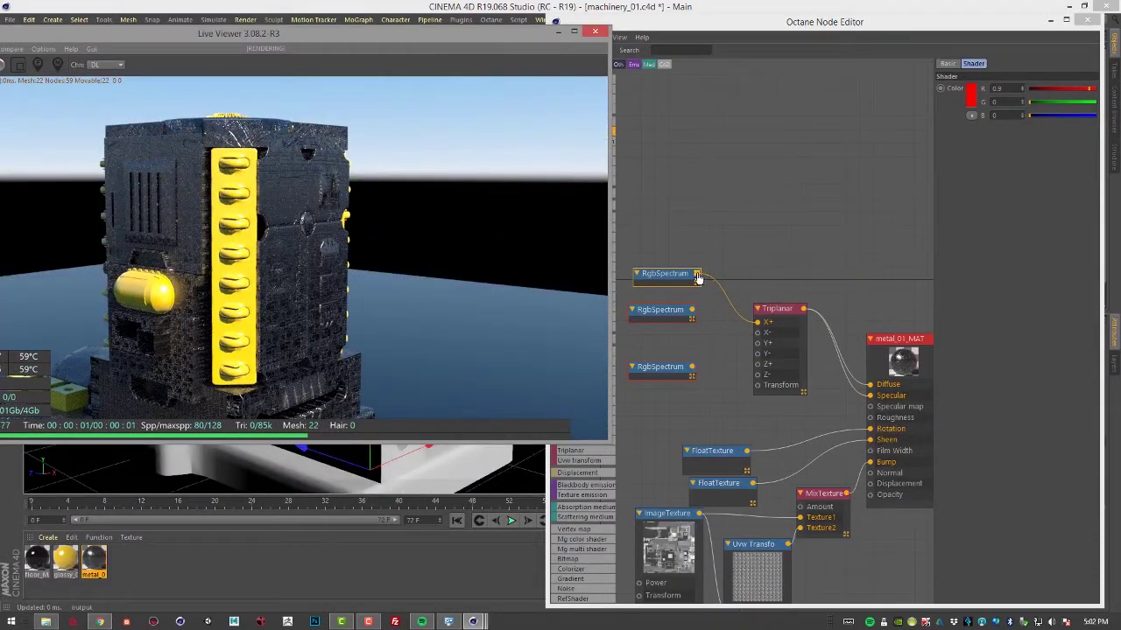
left_click_drag(698, 277, 758, 322)
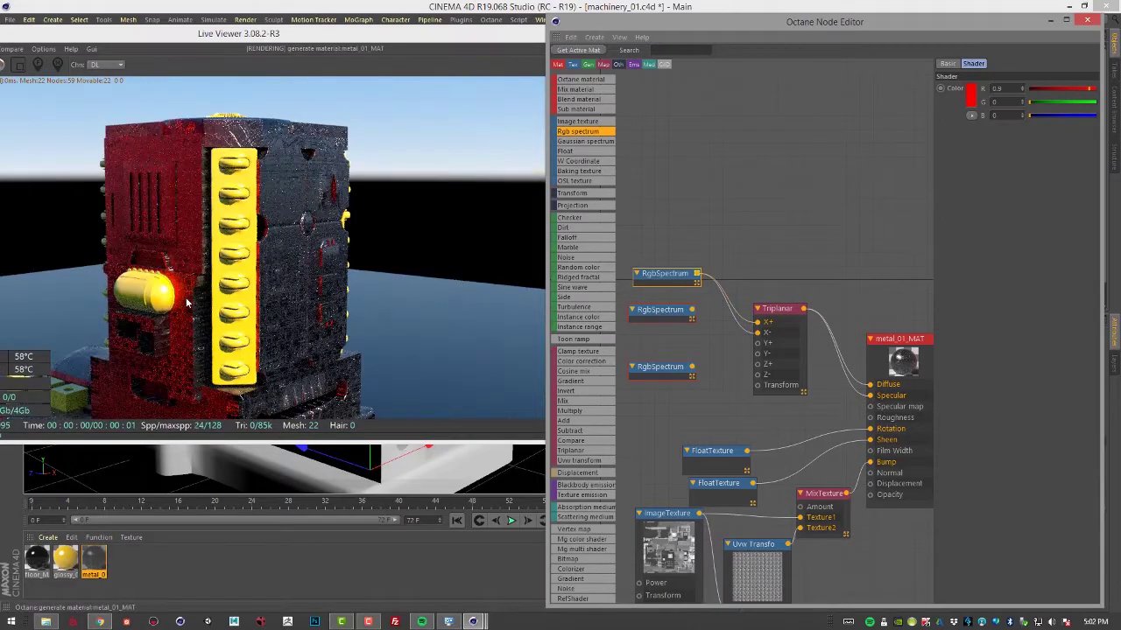
Wire the green spectrum node into the Triplanar's Y+ and Y- inputs and check the red and green faces
left_click(420, 294)
left_click_drag(420, 293, 392, 273)
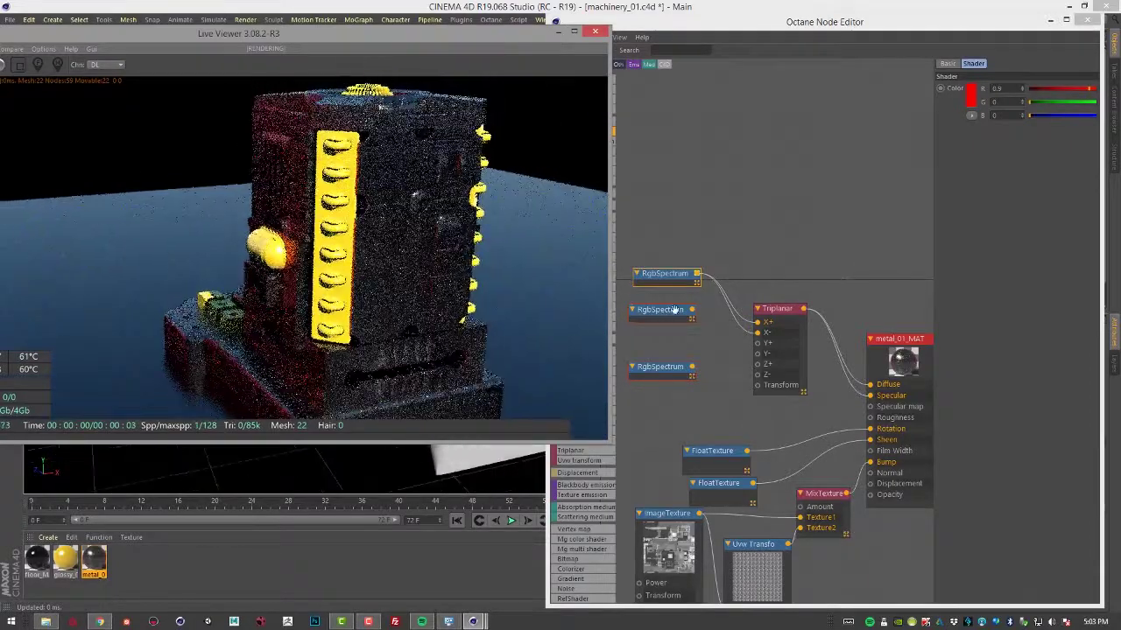
left_click_drag(694, 318, 758, 343)
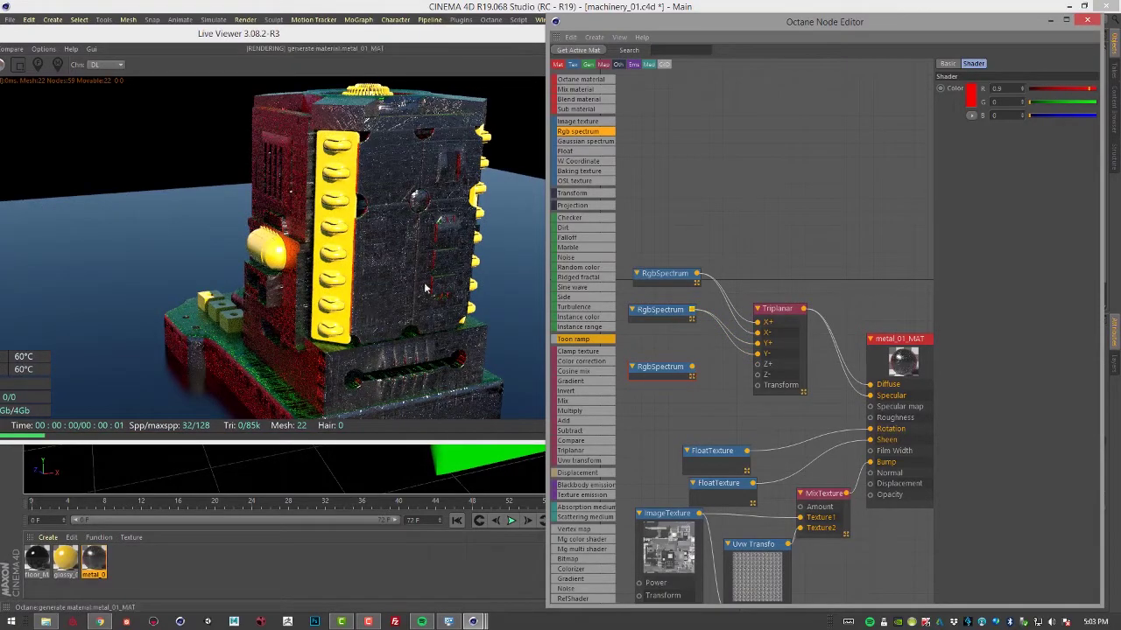
left_click_drag(479, 288, 442, 368)
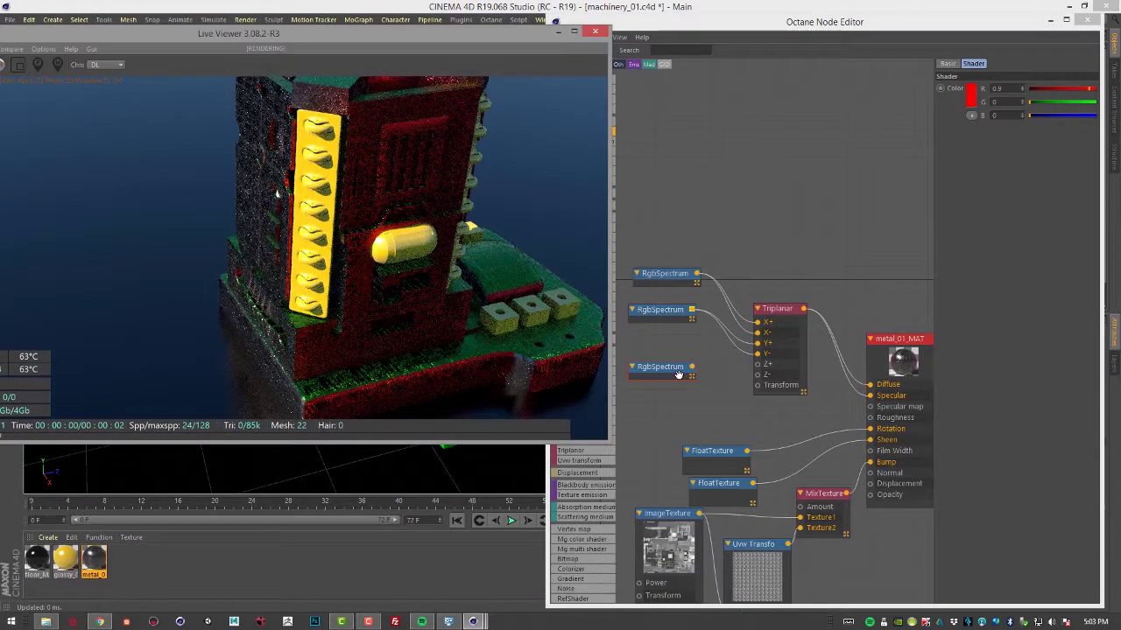
Connect the blue spectrum node to the Triplanar's Z+ and Z- inputs and check the blue faces
left_click_drag(678, 374, 666, 353)
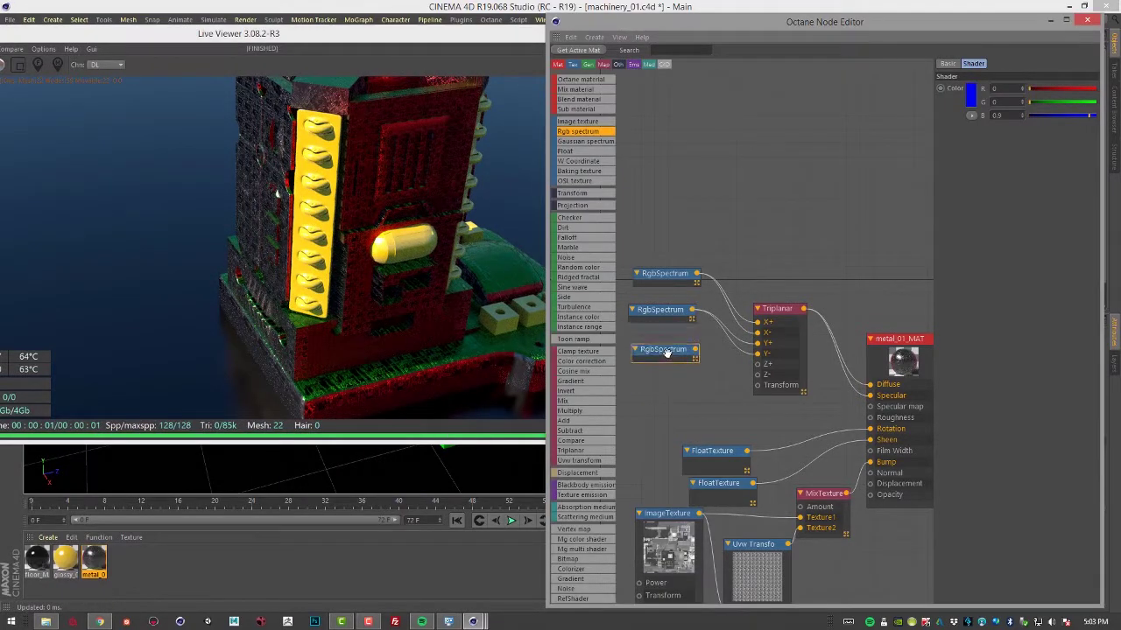
left_click_drag(759, 370, 758, 374)
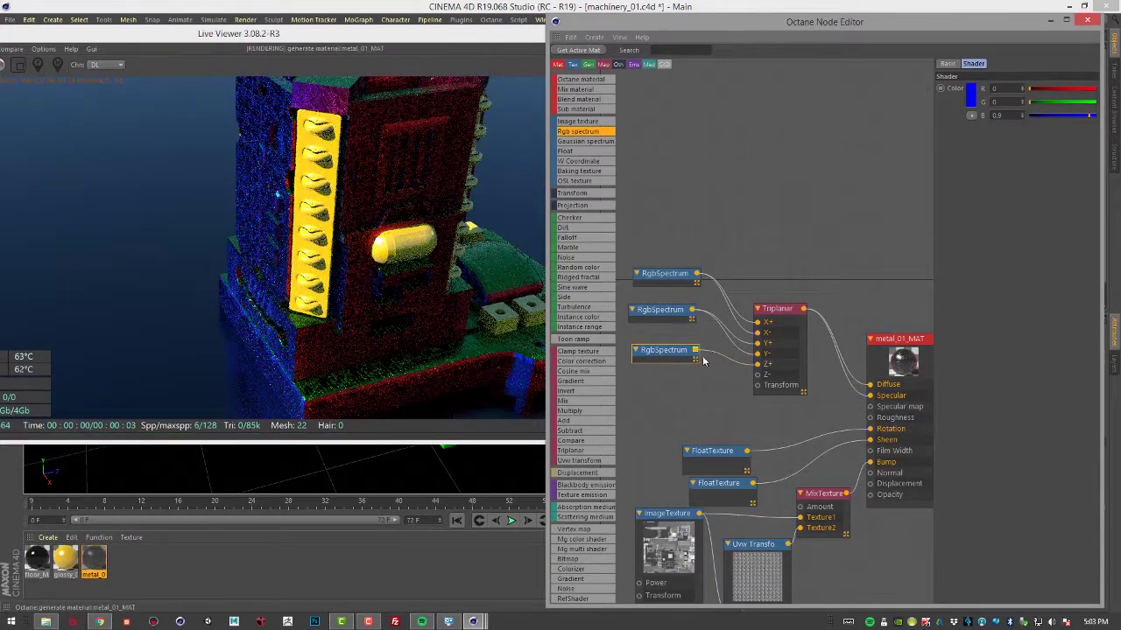
left_click(440, 260)
left_click_drag(439, 259, 377, 261)
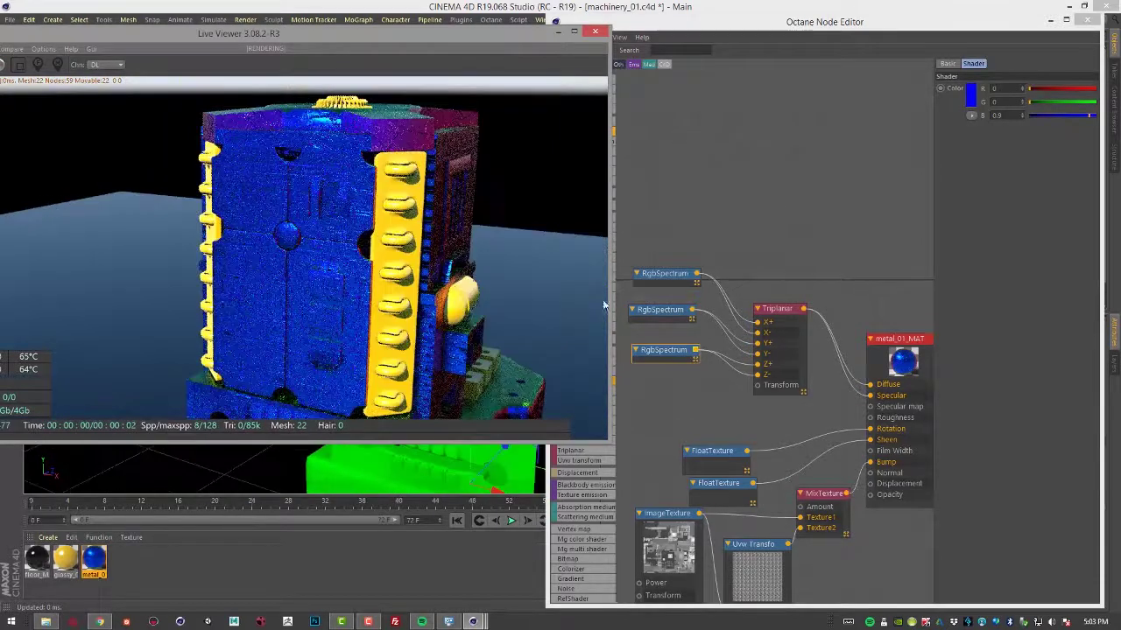
left_click(655, 354)
left_click_drag(662, 350, 663, 338)
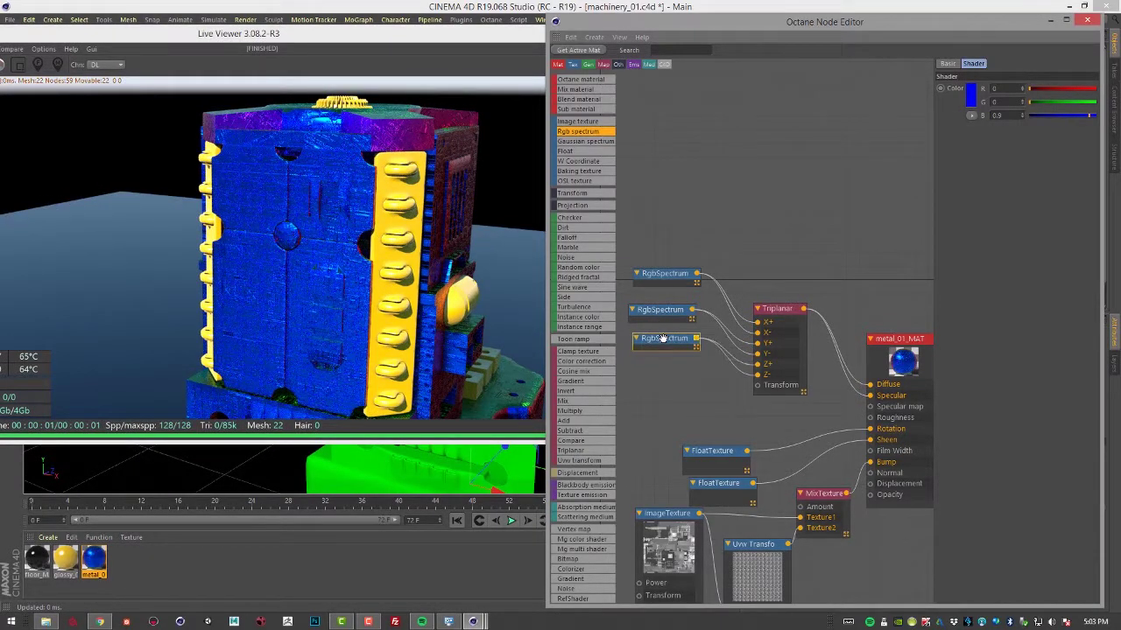
Try the Triplanar blend angle near 89, then drag it back down toward 0
left_click(780, 310)
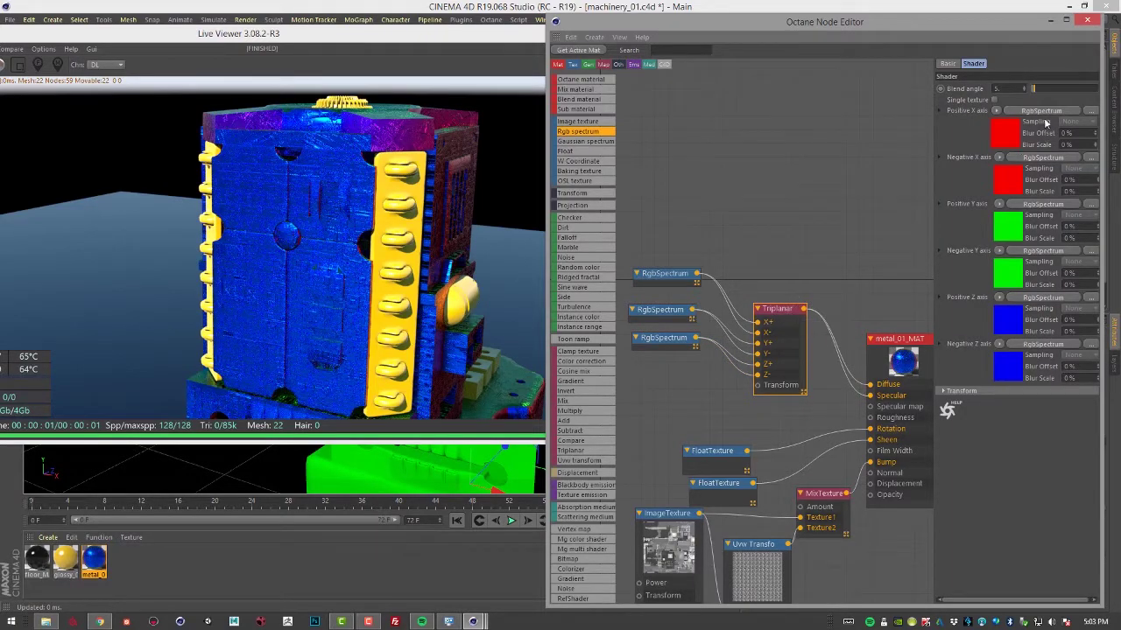
left_click_drag(1037, 89, 1096, 89)
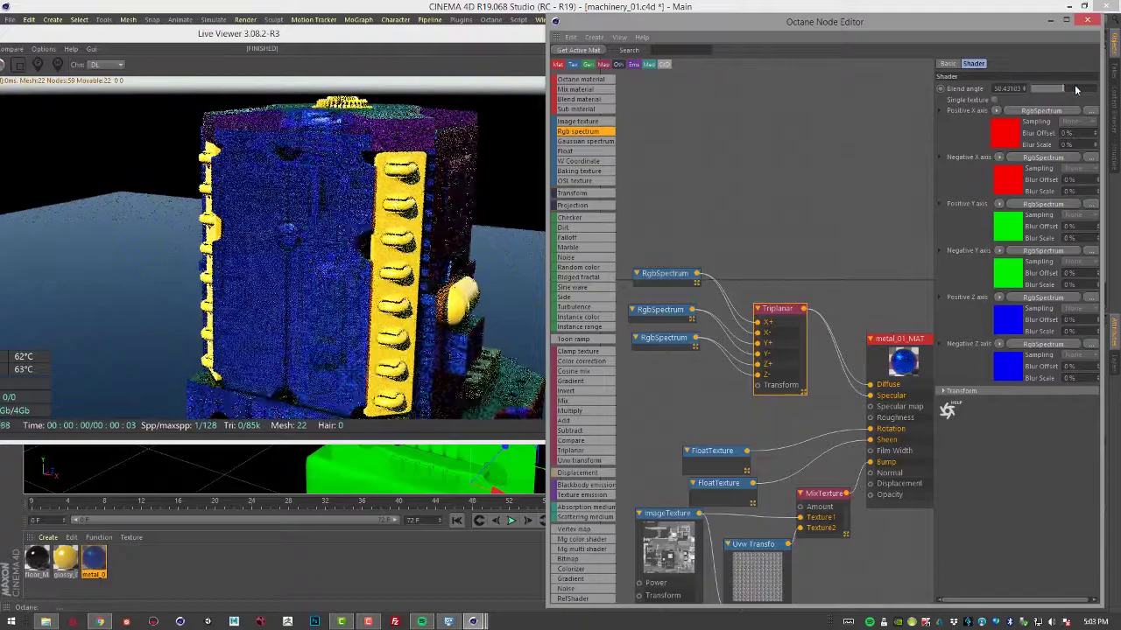
left_click_drag(473, 243, 507, 320)
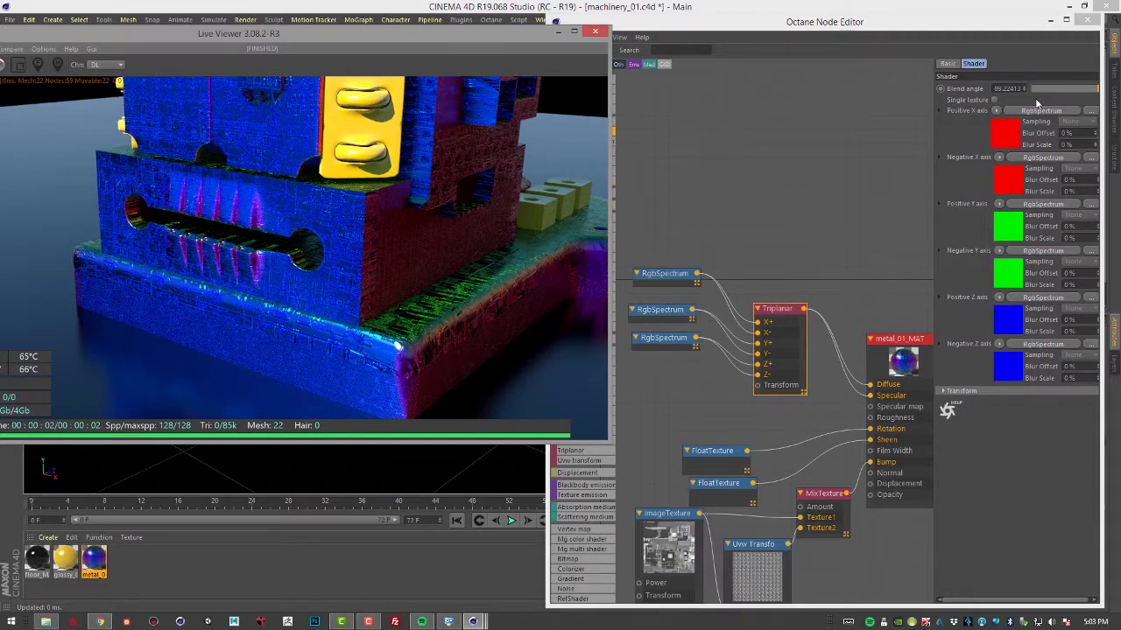
left_click_drag(1052, 89, 1028, 89)
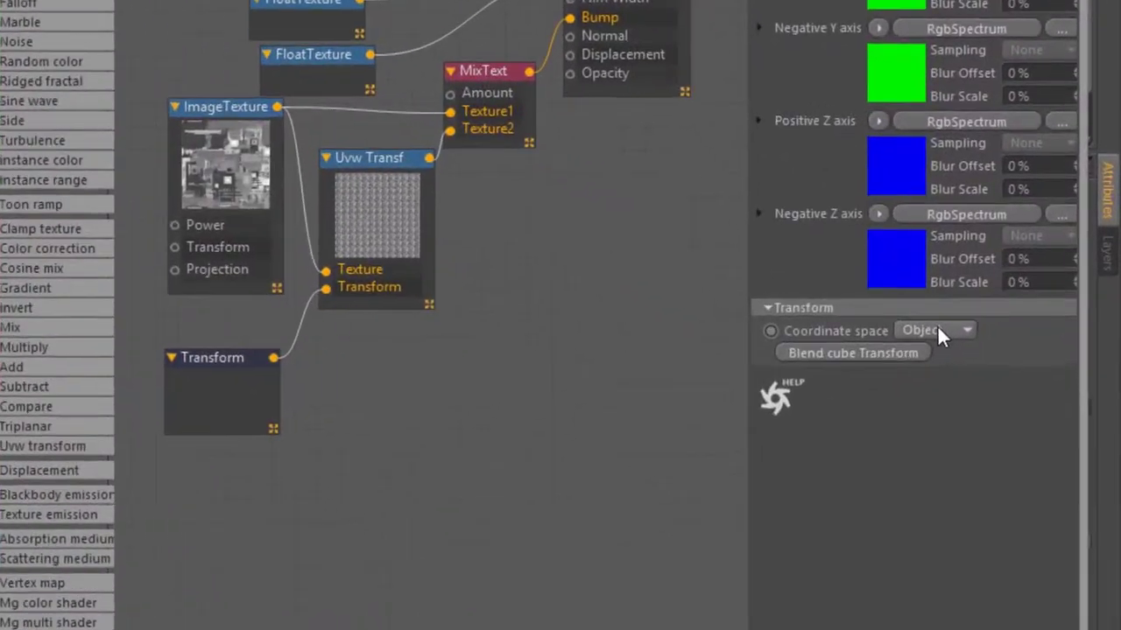
Keep the Triplanar coordinate space at Object, add a Blend cube Transform node, and expand its UVW rotation settings
left_click(1030, 403)
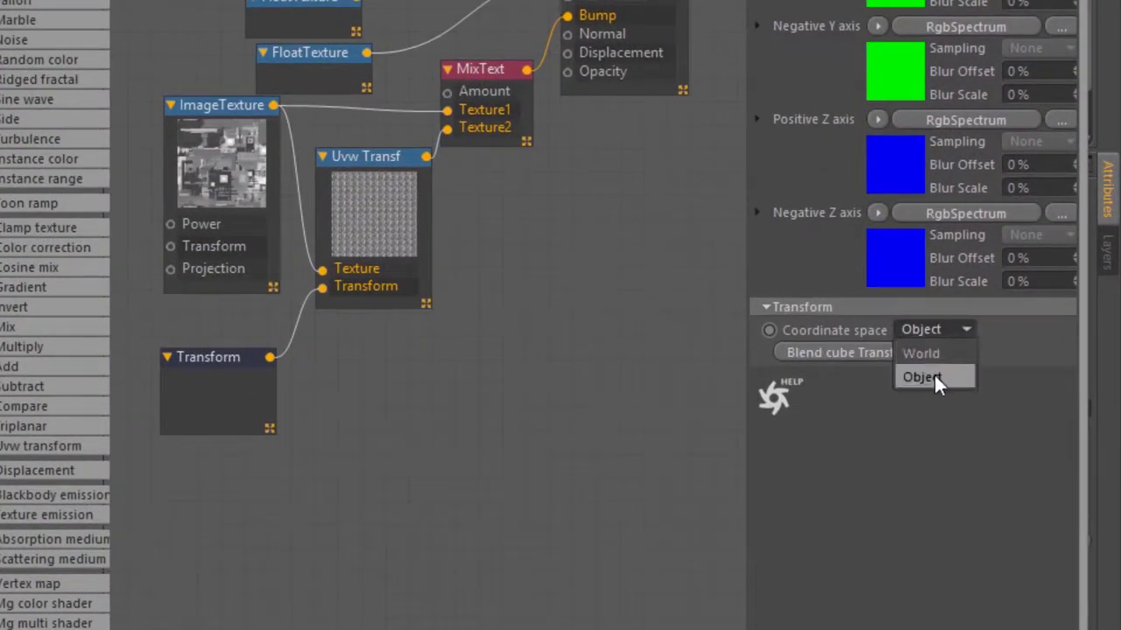
left_click(880, 385)
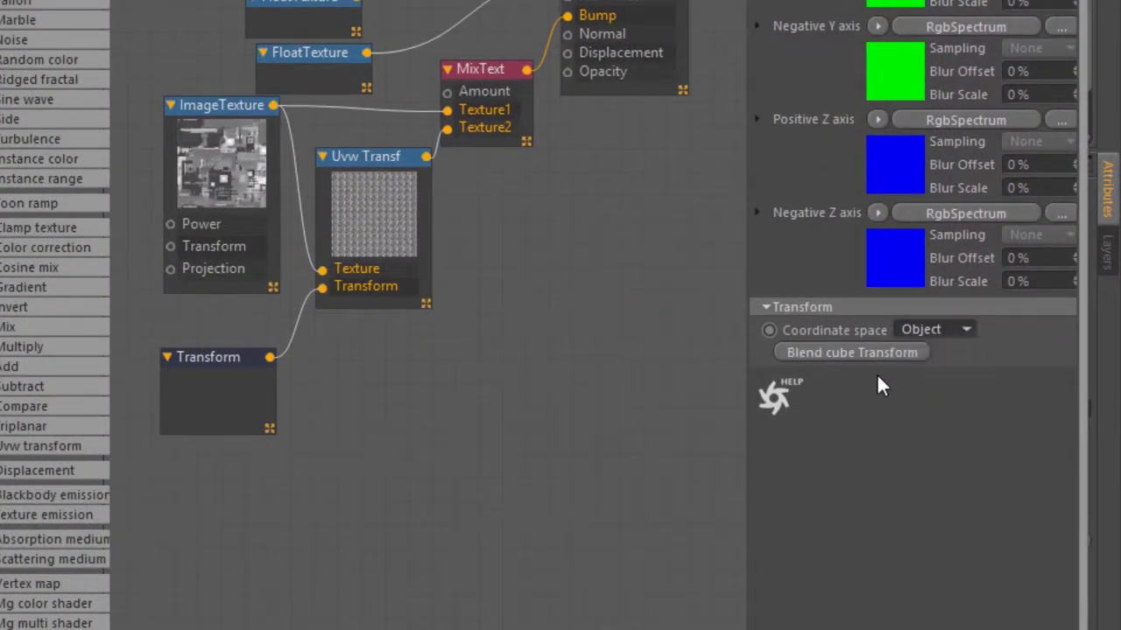
left_click(865, 354)
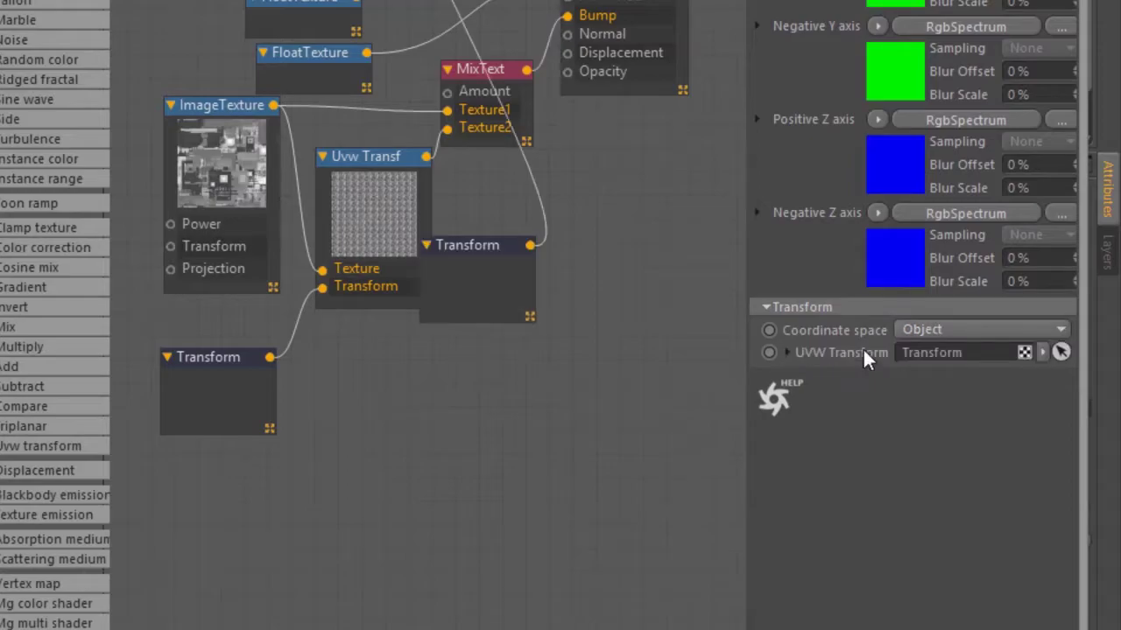
left_click(787, 353)
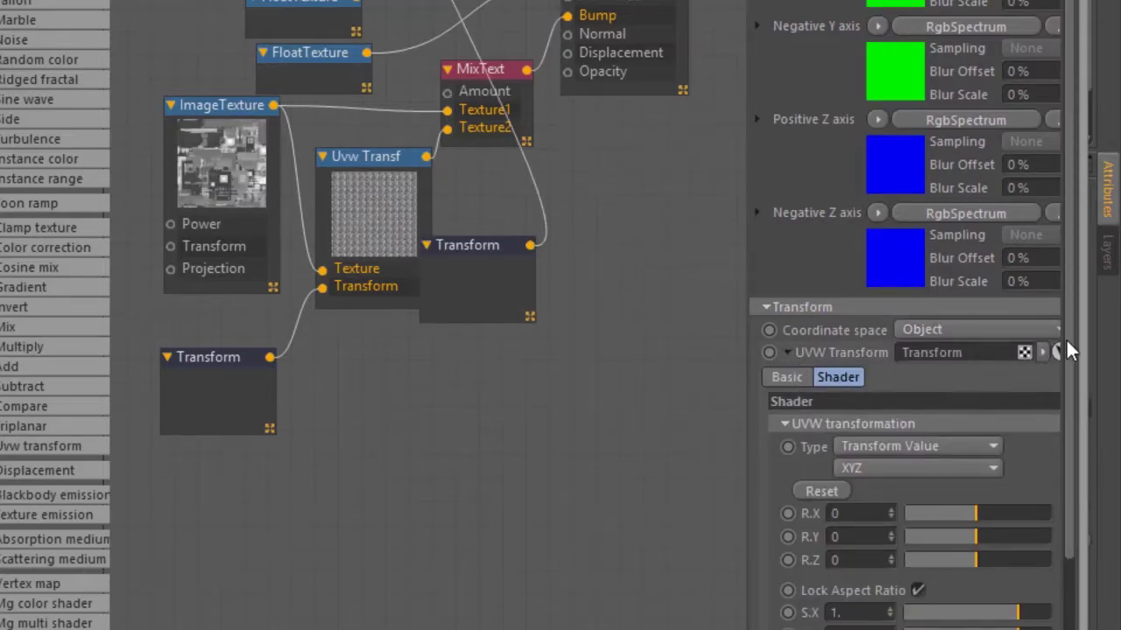
left_click_drag(1065, 338, 1041, 503)
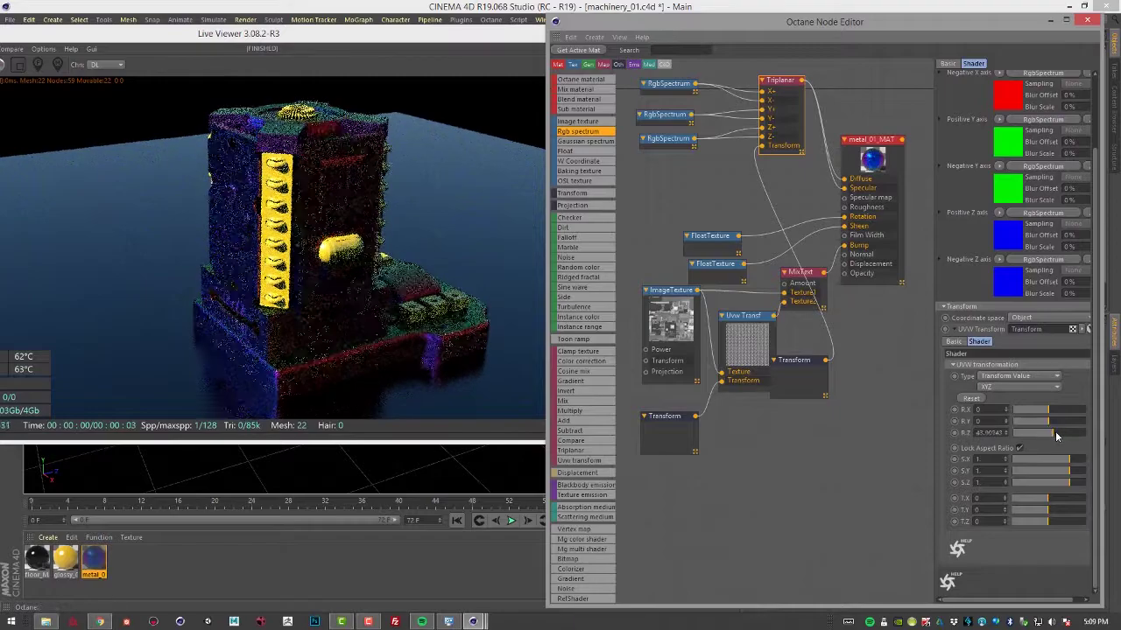
Rotate the Triplanar transform to roughly 26.34 X, 213.66 Y and 145.41 Z
left_click_drag(1056, 436, 1049, 434)
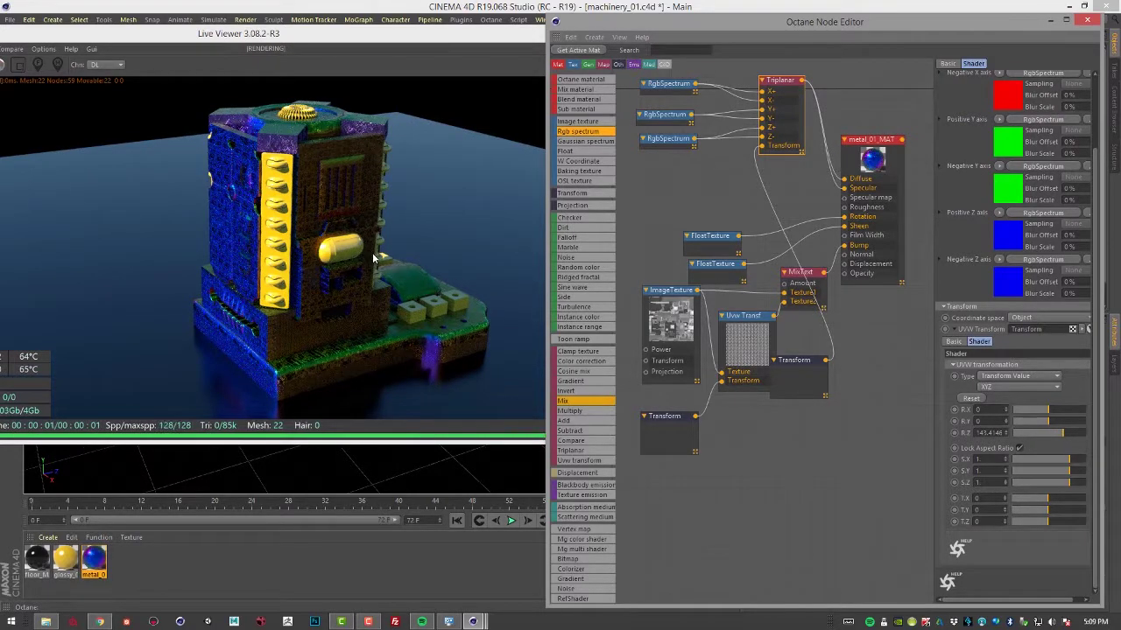
left_click_drag(375, 259, 330, 260)
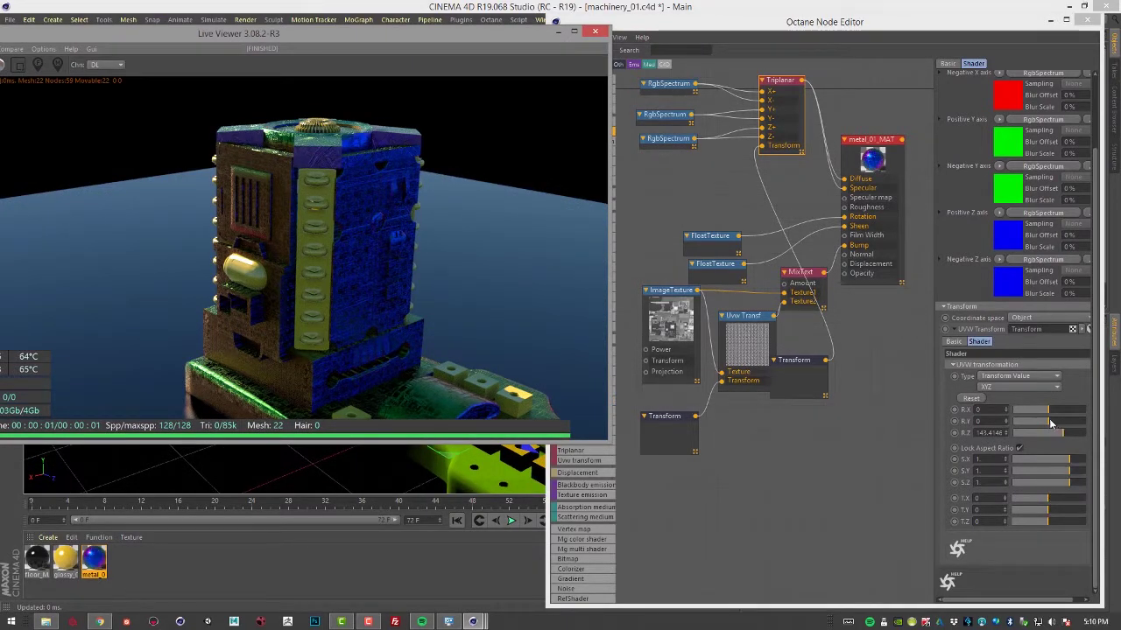
left_click_drag(1051, 424, 1069, 428)
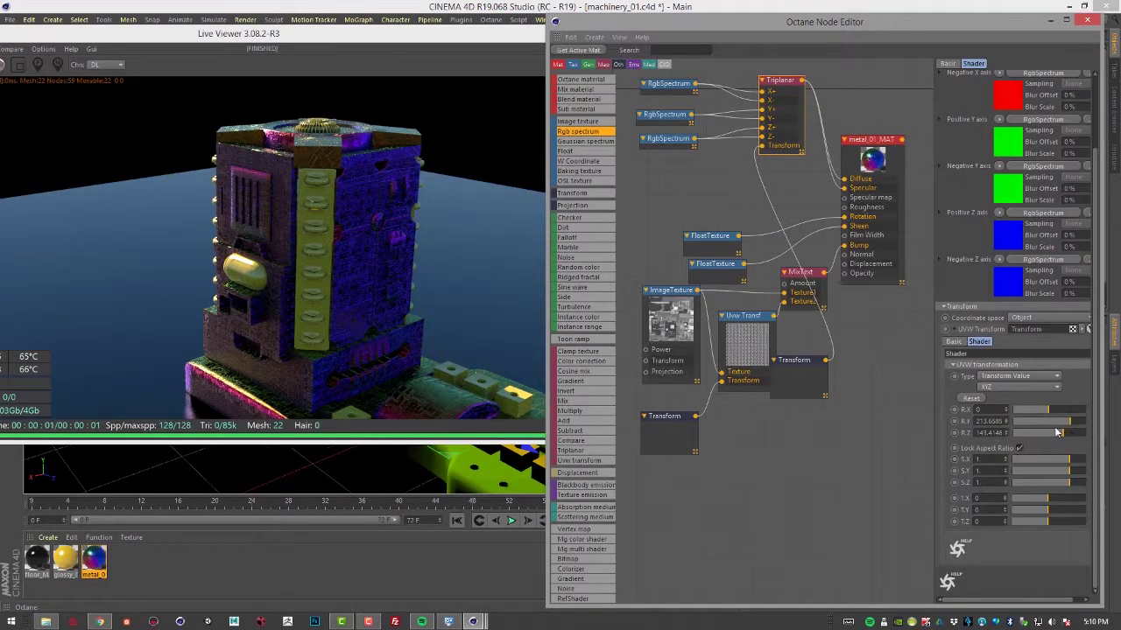
left_click(449, 312)
left_click_drag(448, 312, 440, 274)
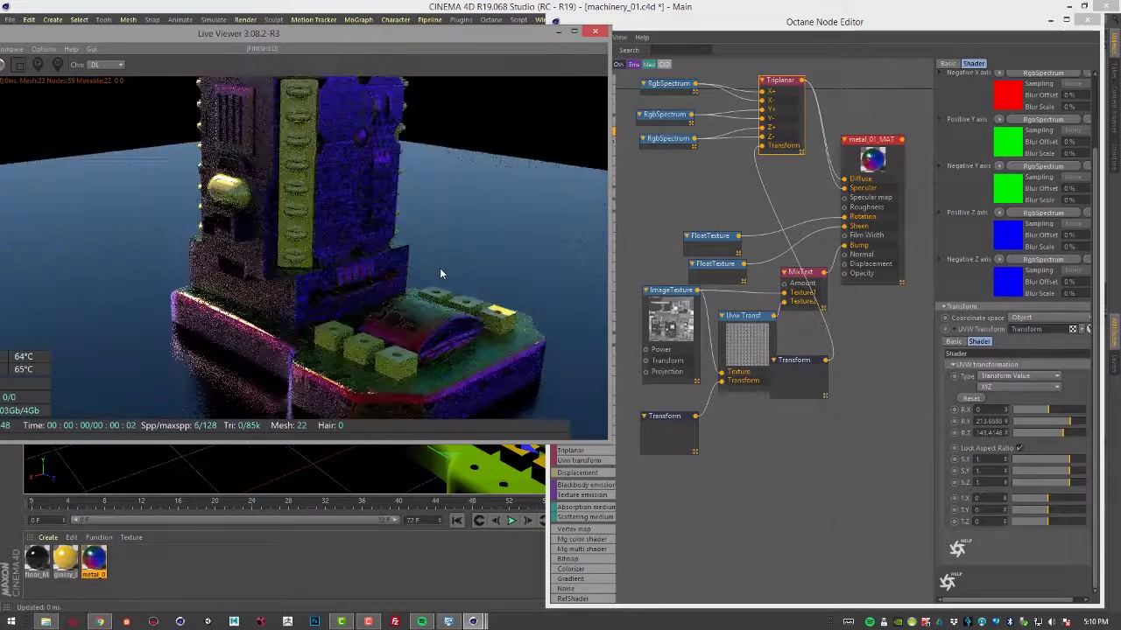
left_click_drag(1049, 413, 307, 230)
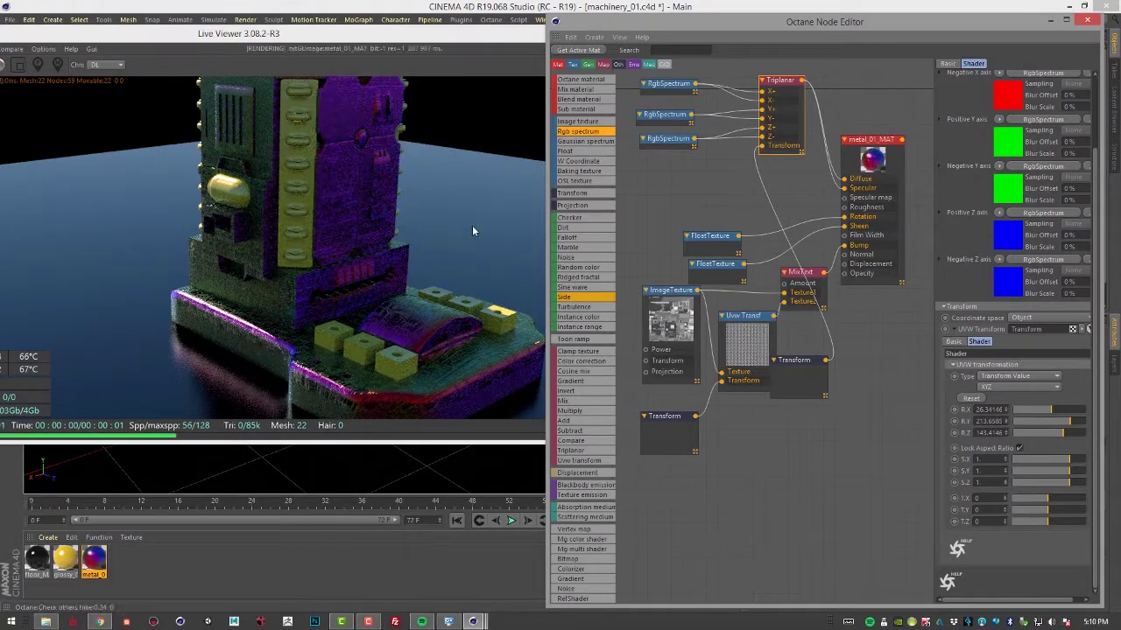